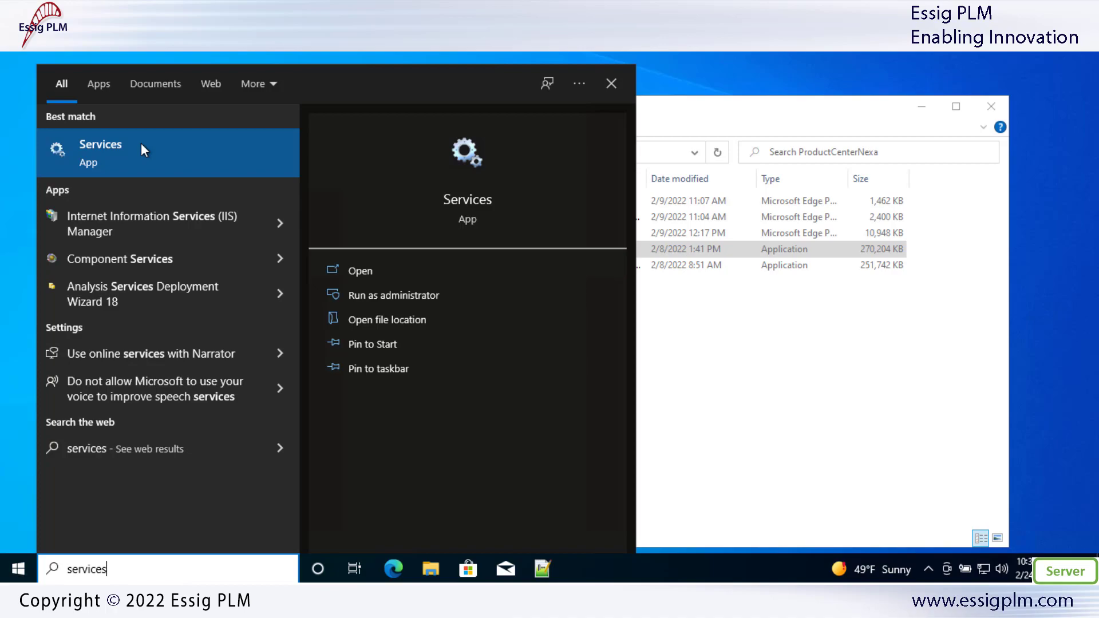
# Stop the CMS_Broker (ProductCenter Nexa Broker) service in the Services console
pyautogui.click(111, 150)
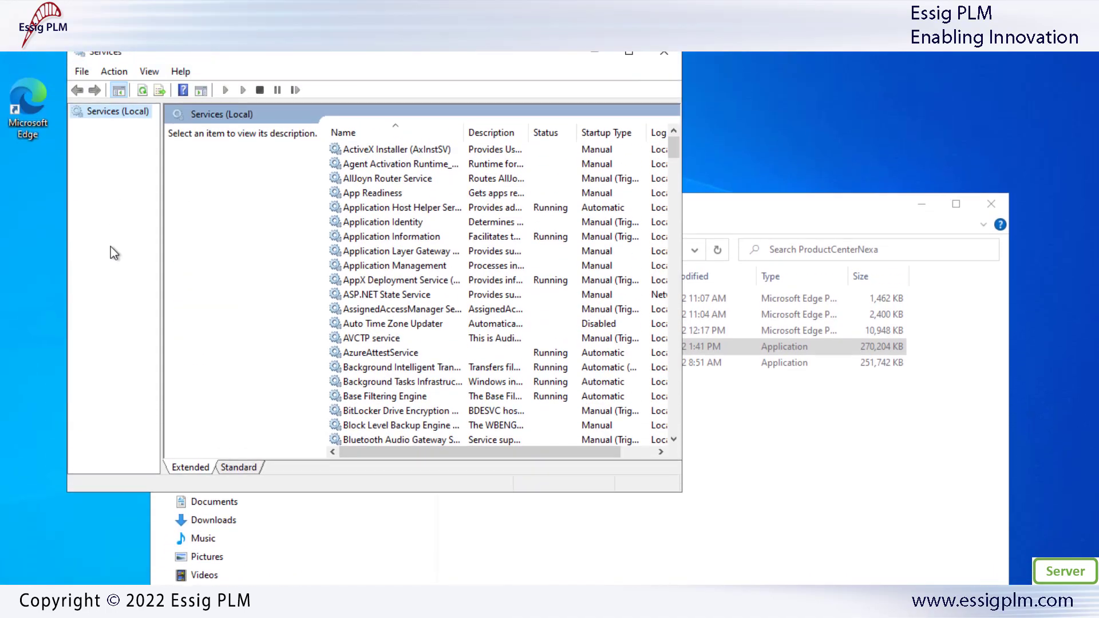
pyautogui.moveTo(674, 153); pyautogui.dragTo(689, 181)
pyautogui.click(369, 235)
pyautogui.rightClick(368, 236)
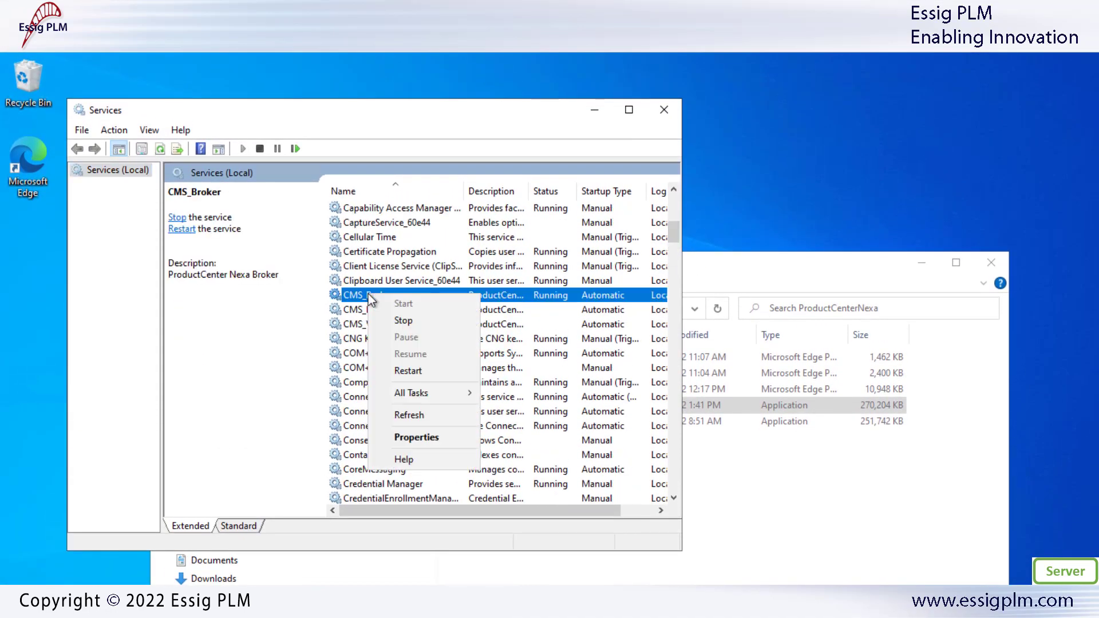
pyautogui.click(410, 321)
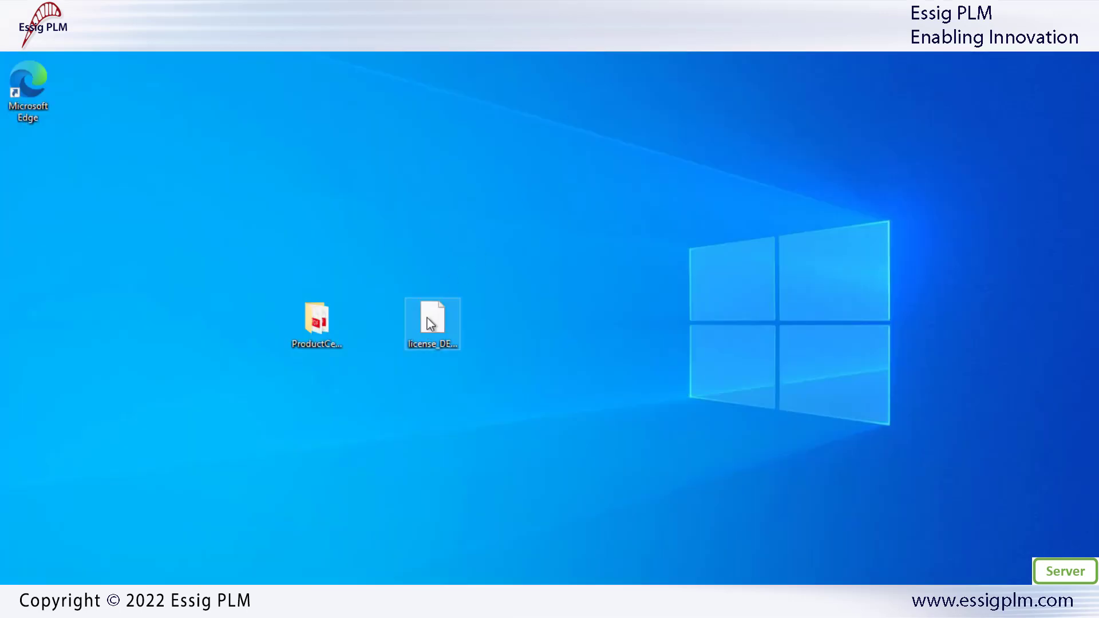
pyautogui.rightClick(429, 318)
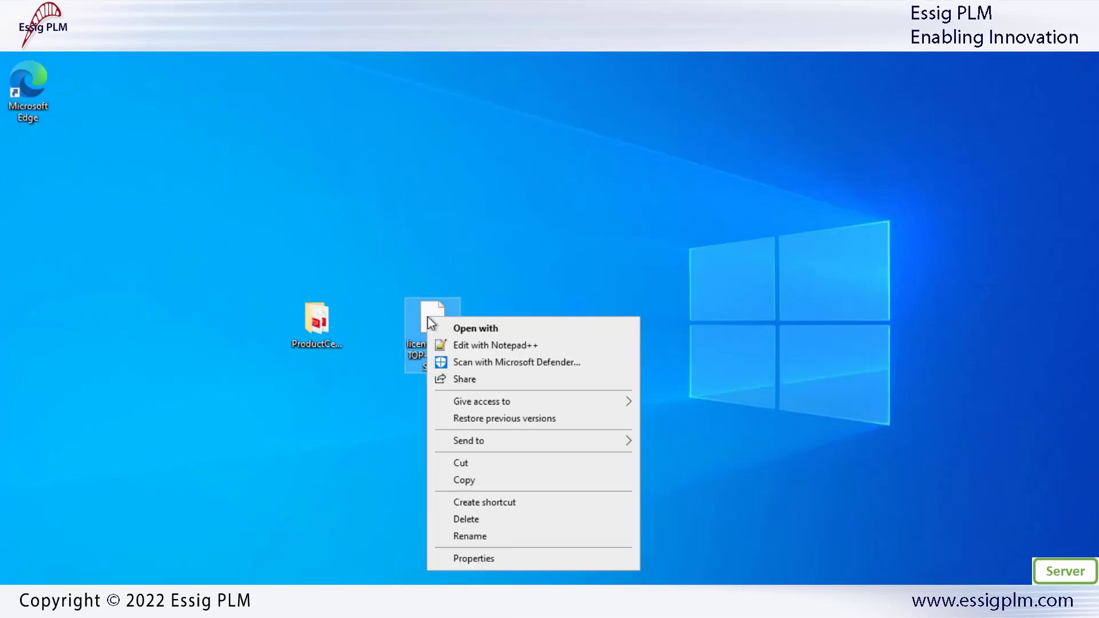
# Copy the desktop license file into C:\Program Files (x86)\ProductCenterNexa\resource with administrator permission
pyautogui.click(518, 482)
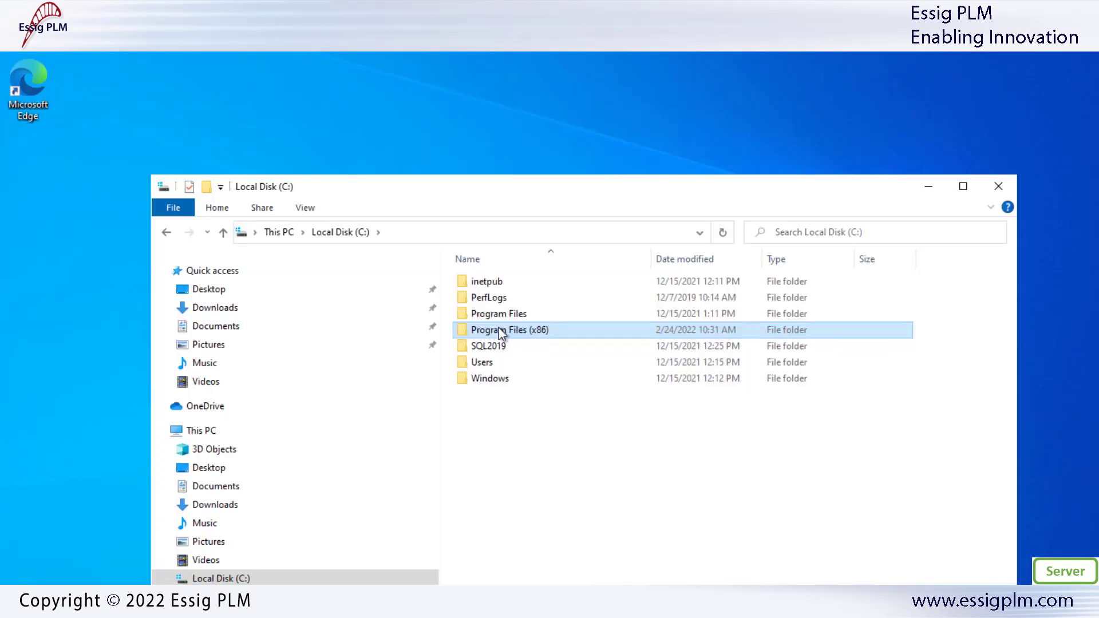
pyautogui.doubleClick(499, 329)
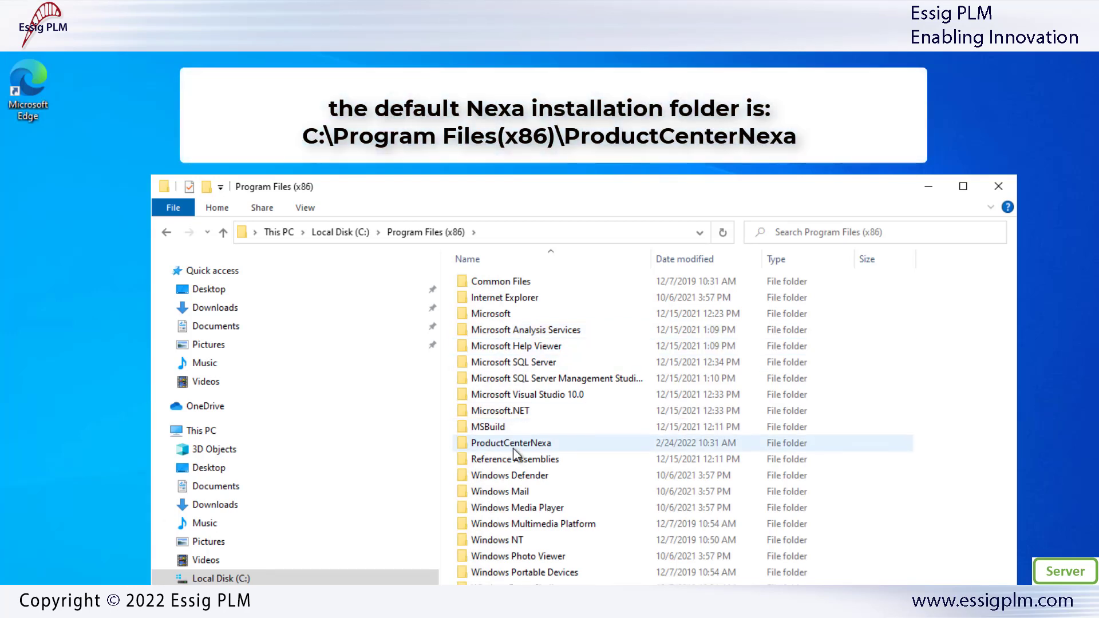
pyautogui.doubleClick(511, 444)
pyautogui.doubleClick(514, 451)
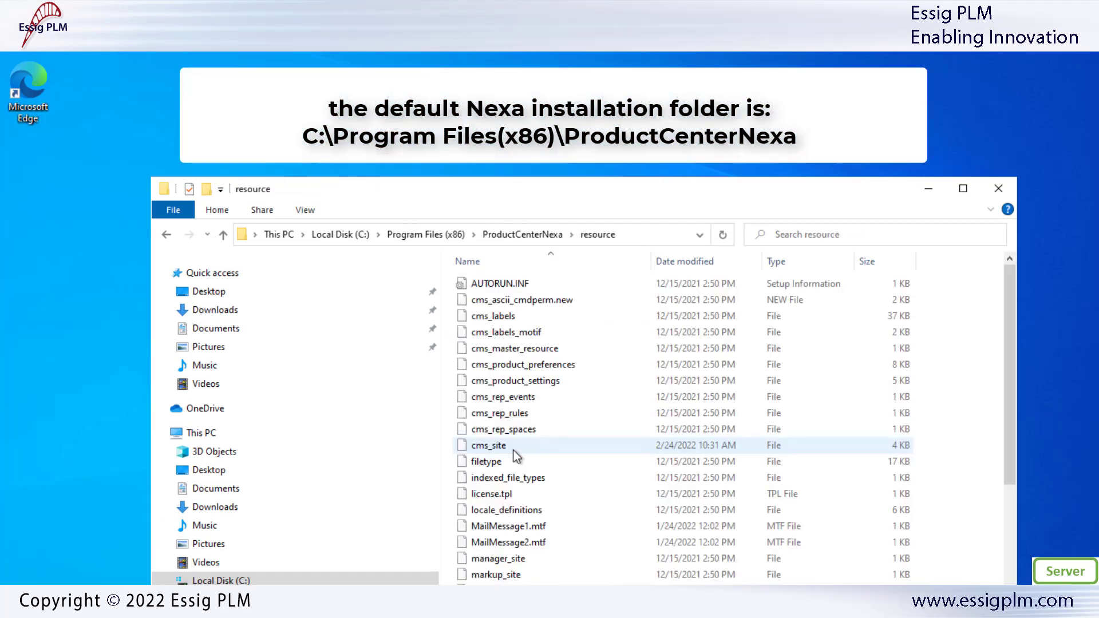
pyautogui.rightClick(546, 450)
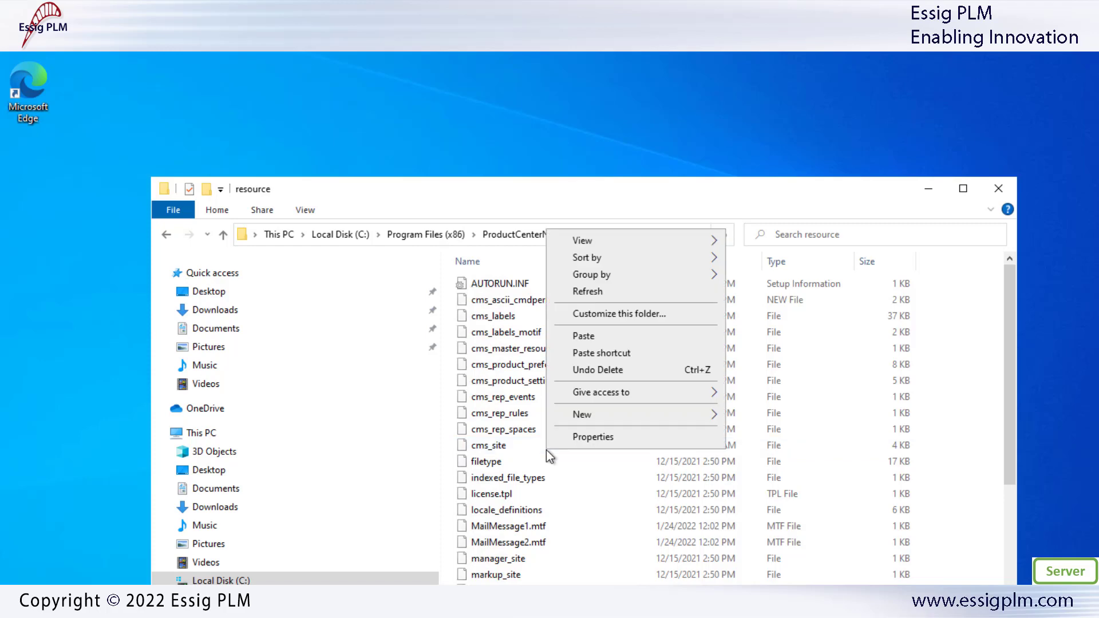
pyautogui.click(593, 337)
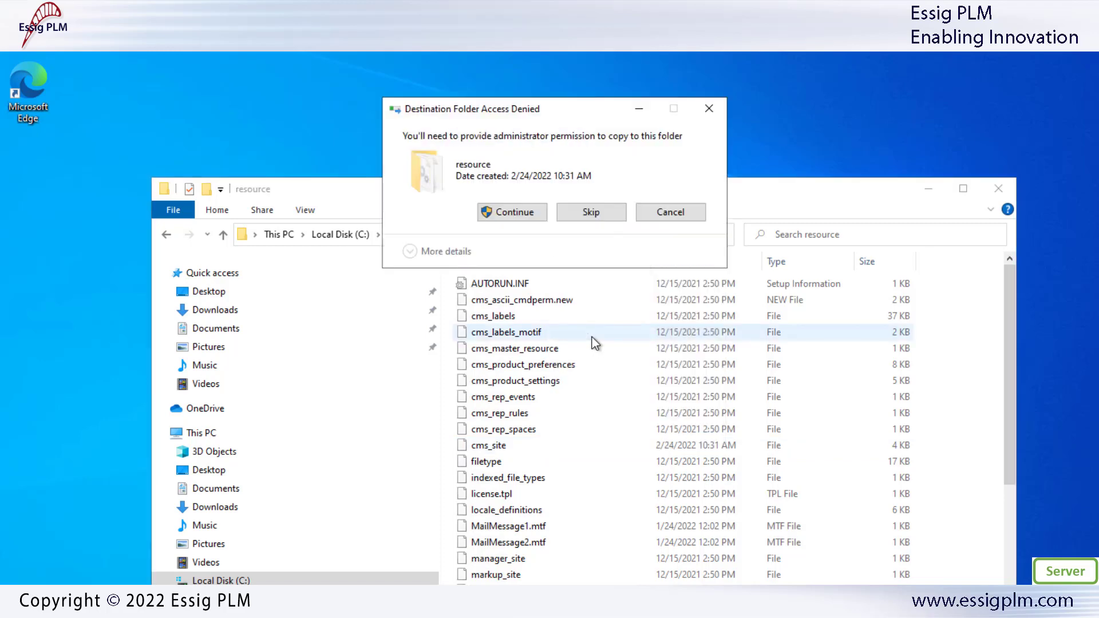
pyautogui.click(524, 213)
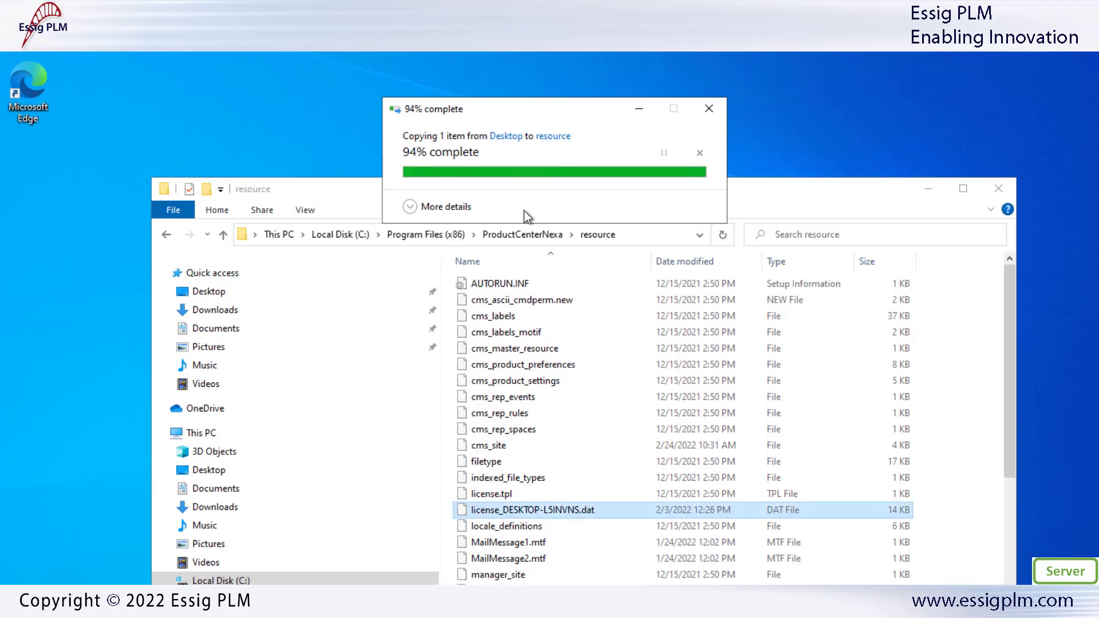
# Rename the copied license file to license.dat by removing the machine-name suffix
pyautogui.click(513, 511)
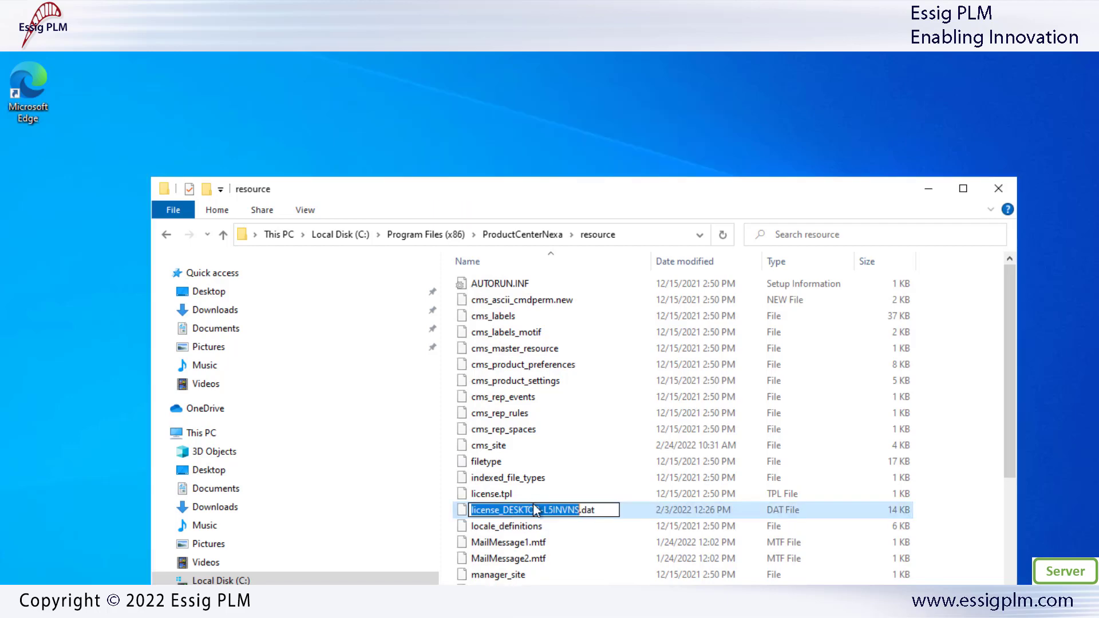
pyautogui.press('Left')
pyautogui.press('Right')
pyautogui.press('Right')
pyautogui.press('Right')
pyautogui.press('Right')
pyautogui.press('Right')
pyautogui.press('Right')
pyautogui.press('Right')
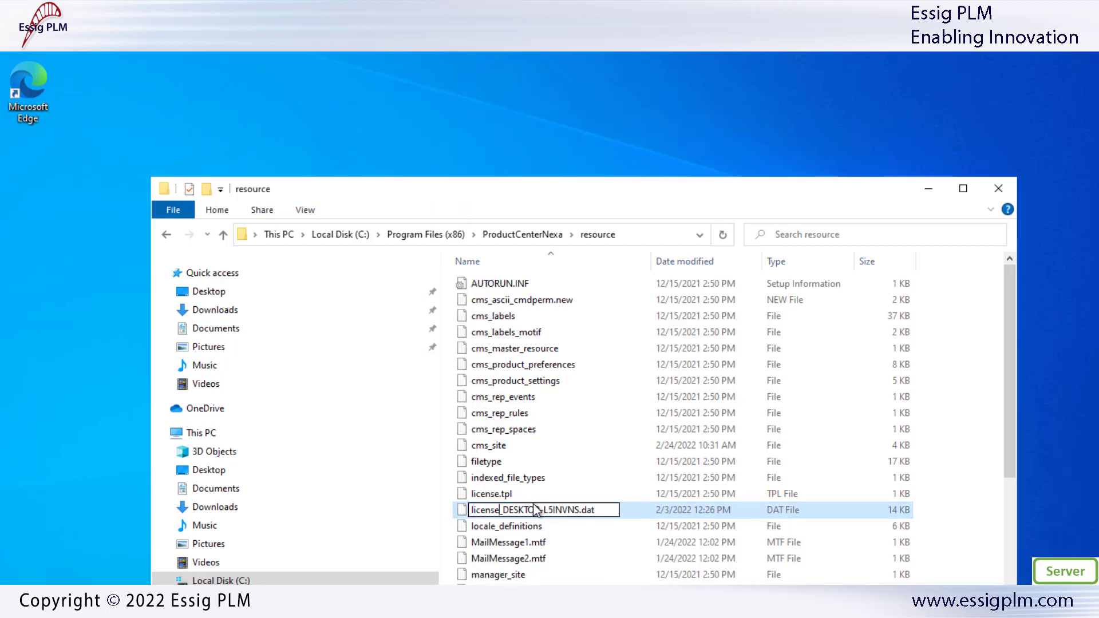
pyautogui.press('Delete')
pyautogui.press('Delete')
pyautogui.press('Delete')
pyautogui.press('Delete')
pyautogui.press('Delete')
pyautogui.press('Delete')
pyautogui.press('Delete')
pyautogui.press('Delete')
pyautogui.press('Delete')
pyautogui.press('Delete')
pyautogui.press('Delete')
pyautogui.press('Delete')
pyautogui.press('Delete')
pyautogui.press('Delete')
pyautogui.press('Delete')
pyautogui.press('Delete')
pyautogui.press('Return')
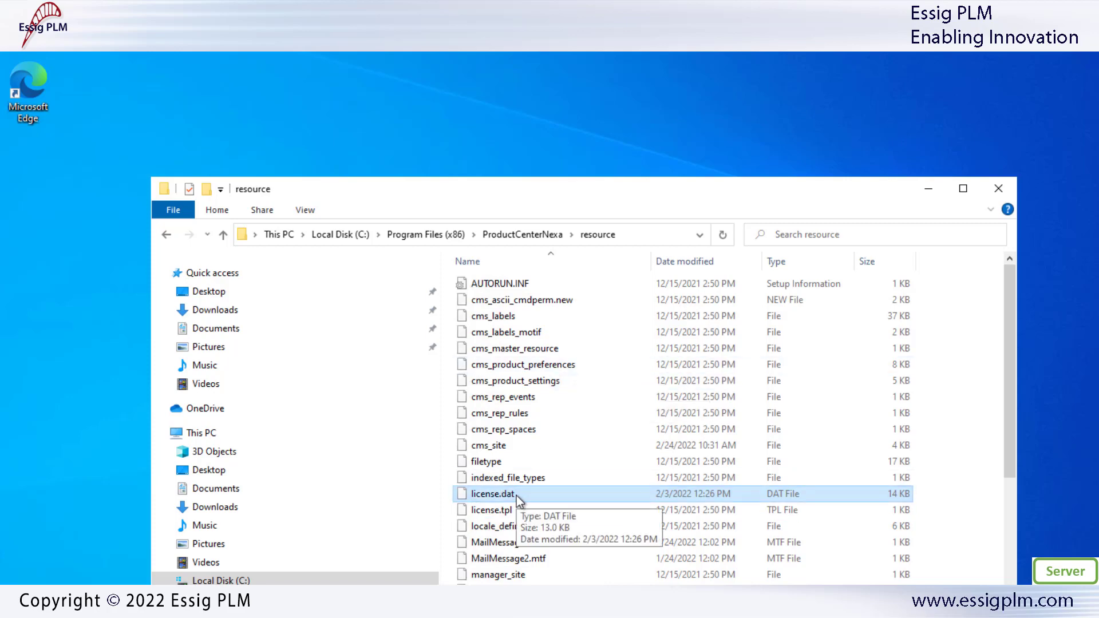
pyautogui.press('super')
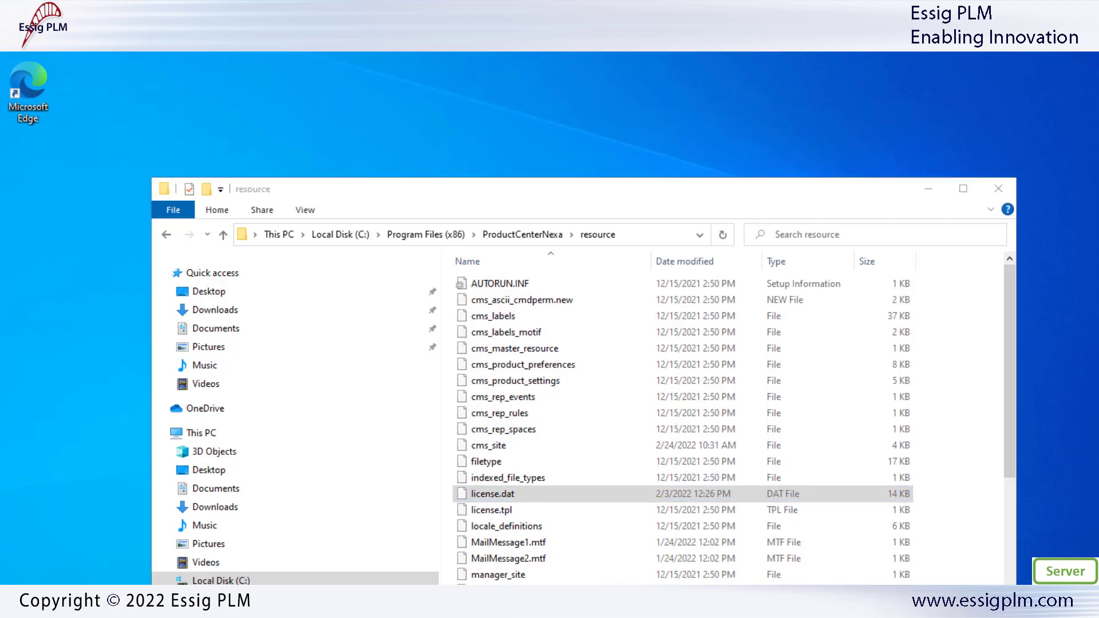
# Reopen Services and start the CMS_Broker service
pyautogui.write('services')
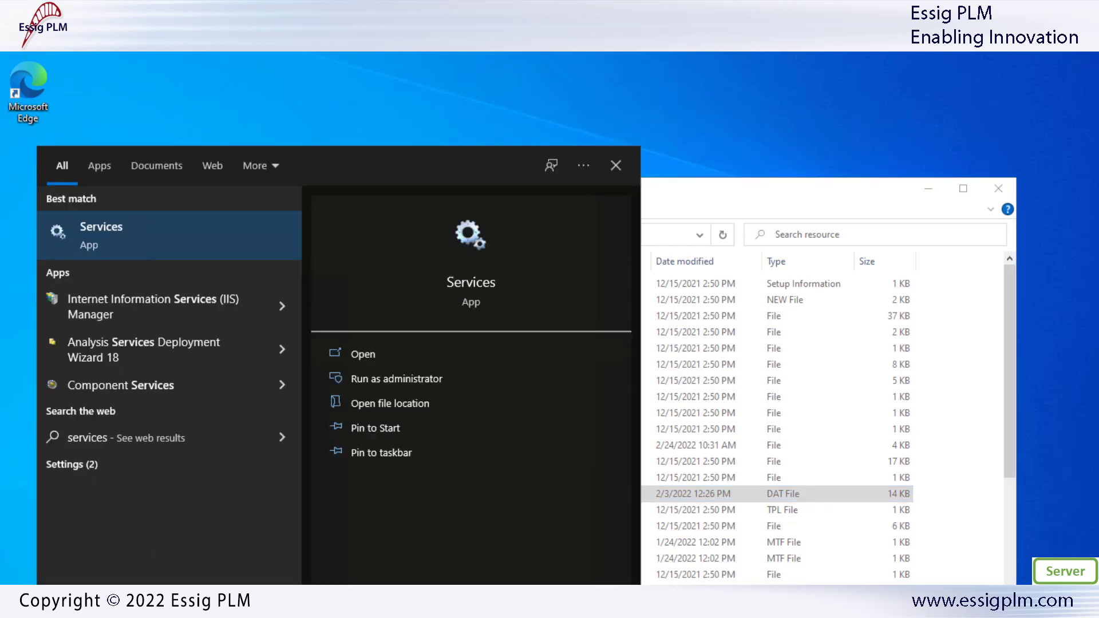
pyautogui.click(118, 224)
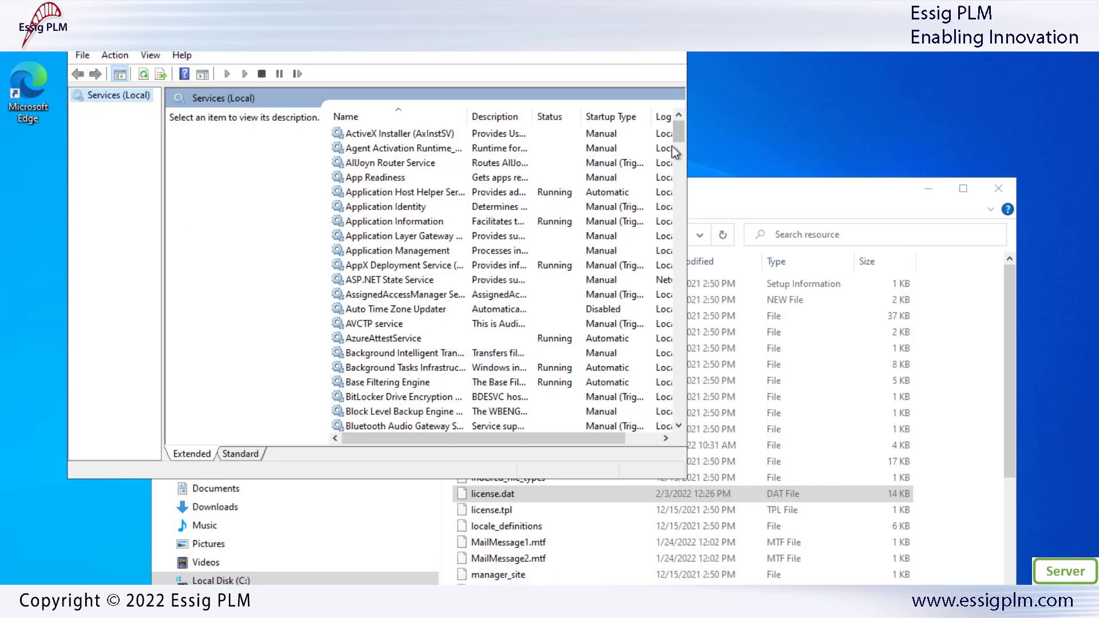
pyautogui.scroll(-6, 681, 143)
pyautogui.click(395, 324)
pyautogui.rightClick(395, 324)
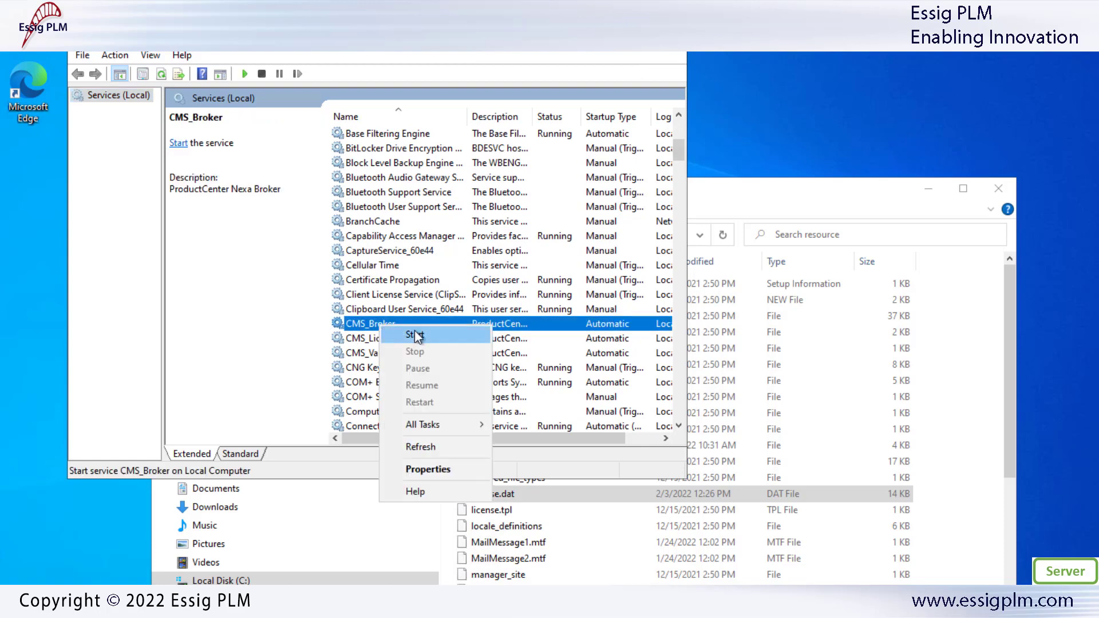
pyautogui.click(418, 333)
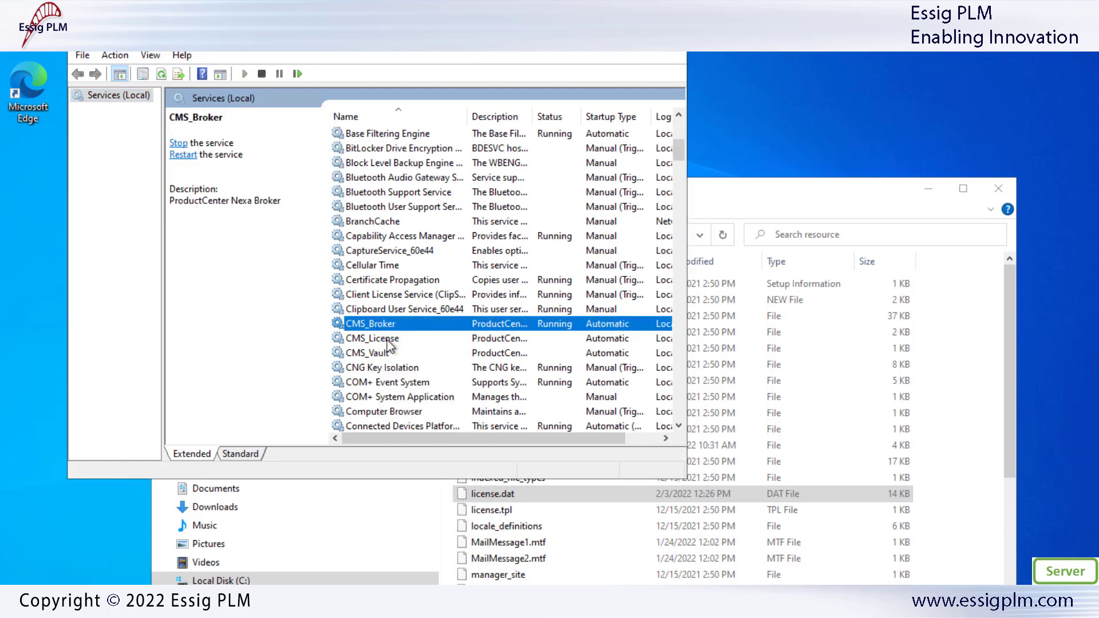
# Start the CMS_License and CMS_Vault services, then check the License and Broker details
pyautogui.click(387, 340)
pyautogui.rightClick(387, 340)
pyautogui.click(414, 352)
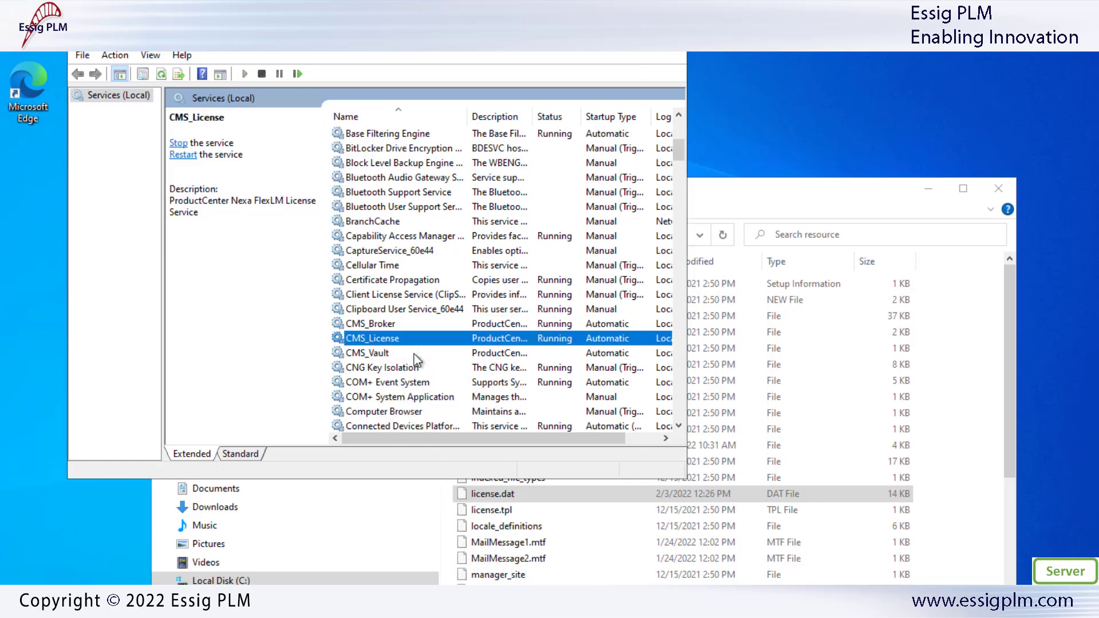
pyautogui.click(406, 353)
pyautogui.rightClick(405, 354)
pyautogui.click(417, 363)
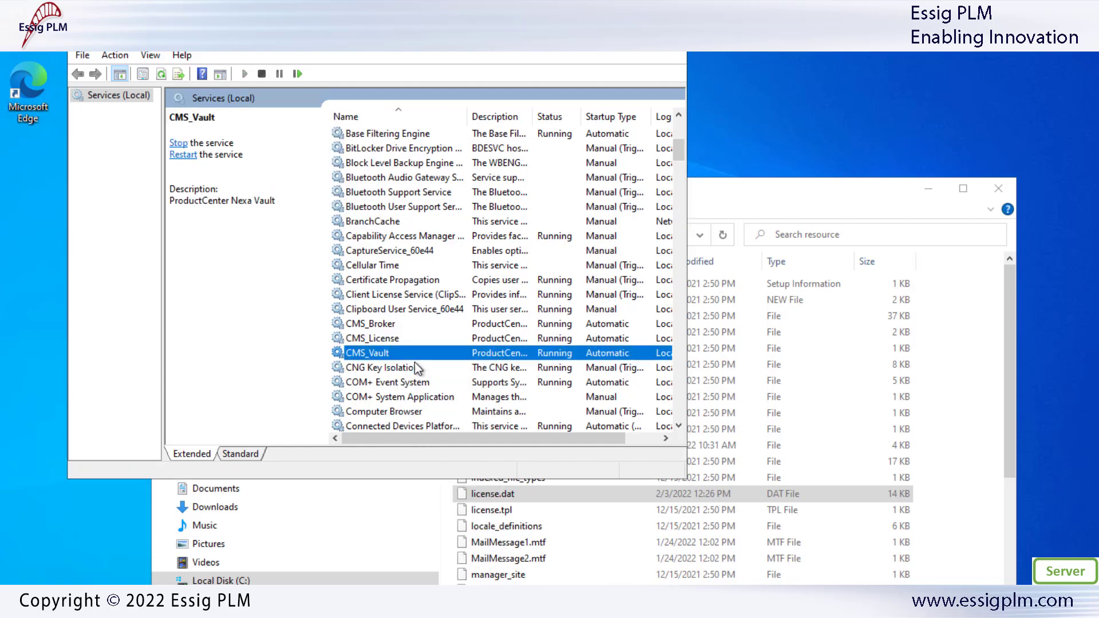
pyautogui.click(403, 340)
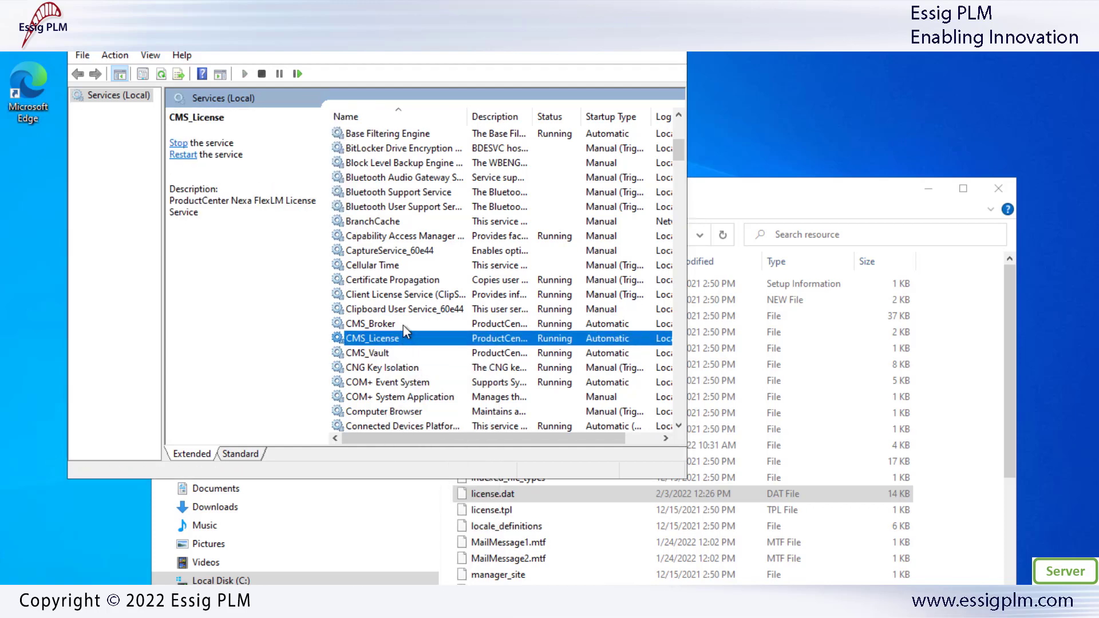
pyautogui.click(403, 325)
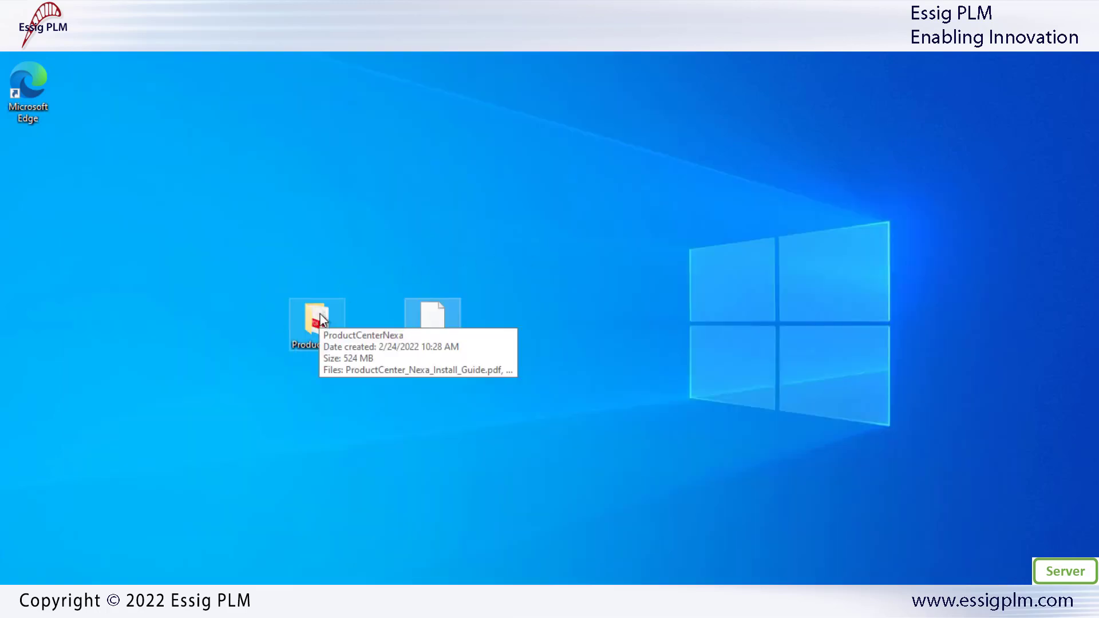
# Launch the Nexa web application setup from the desktop ProductCenterNexa folder
pyautogui.doubleClick(317, 319)
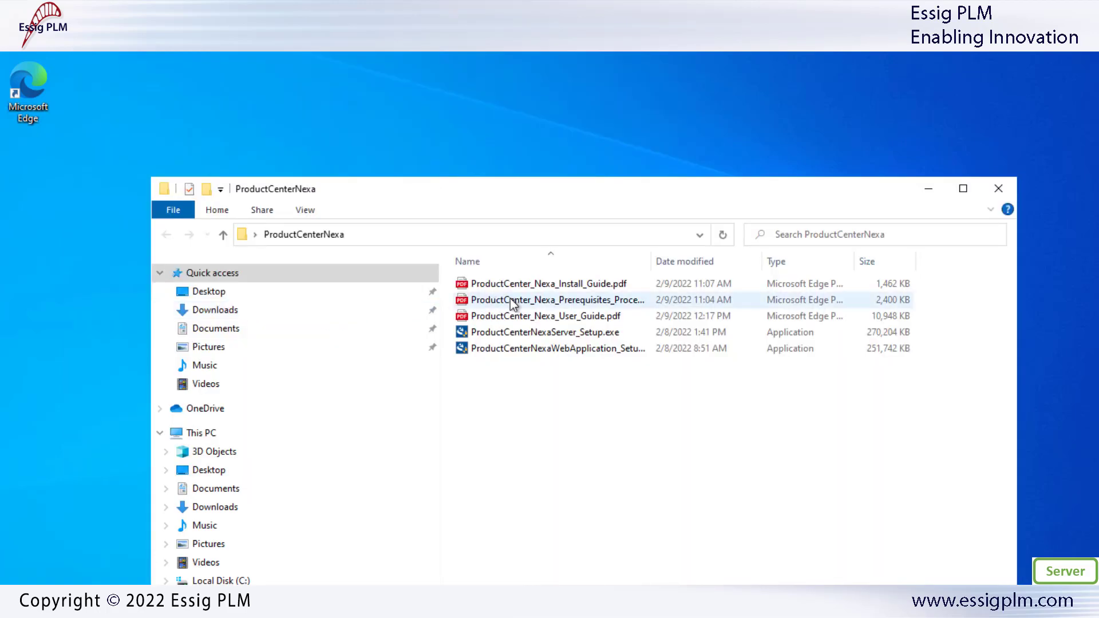
pyautogui.doubleClick(523, 347)
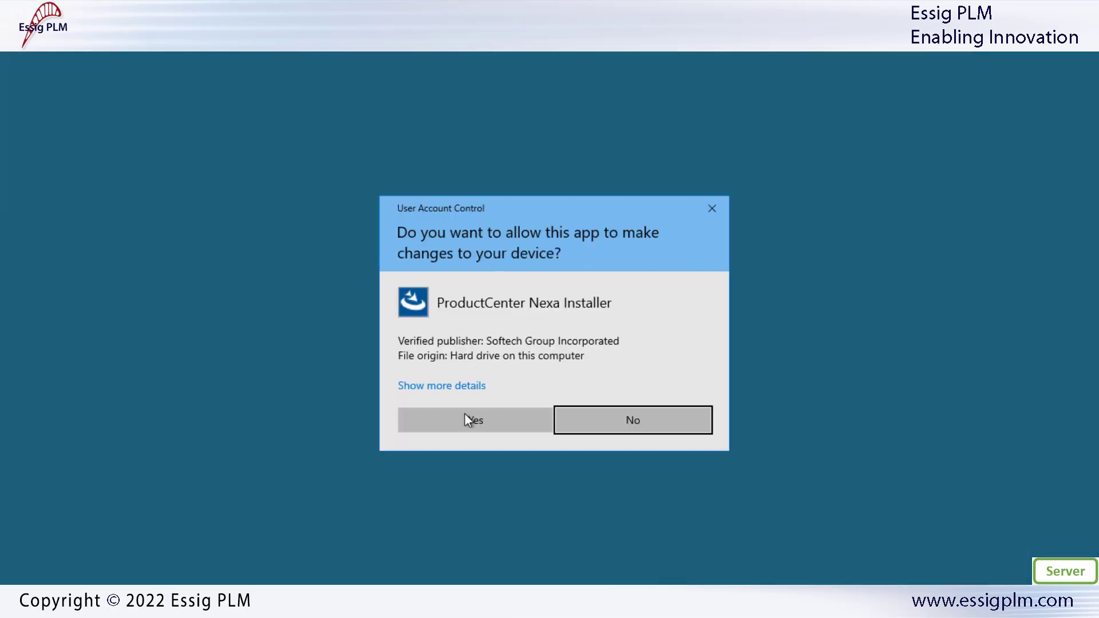
pyautogui.click(485, 420)
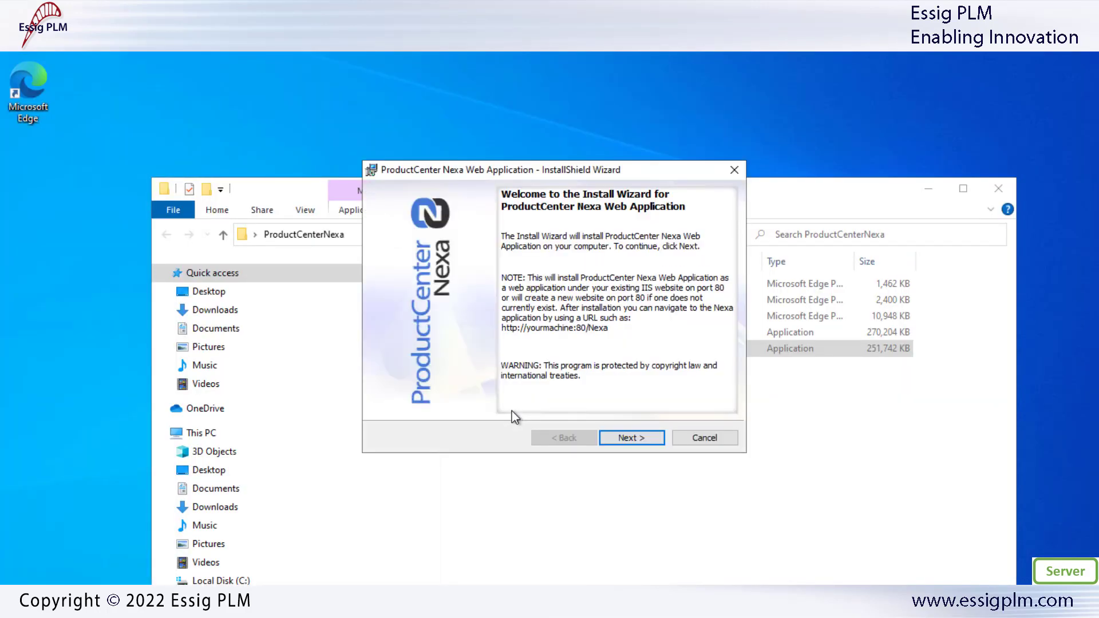
pyautogui.click(632, 438)
# Accept the licence, keep the default folder, set server DESKTOP-L5INVNS and start installing
pyautogui.click(405, 382)
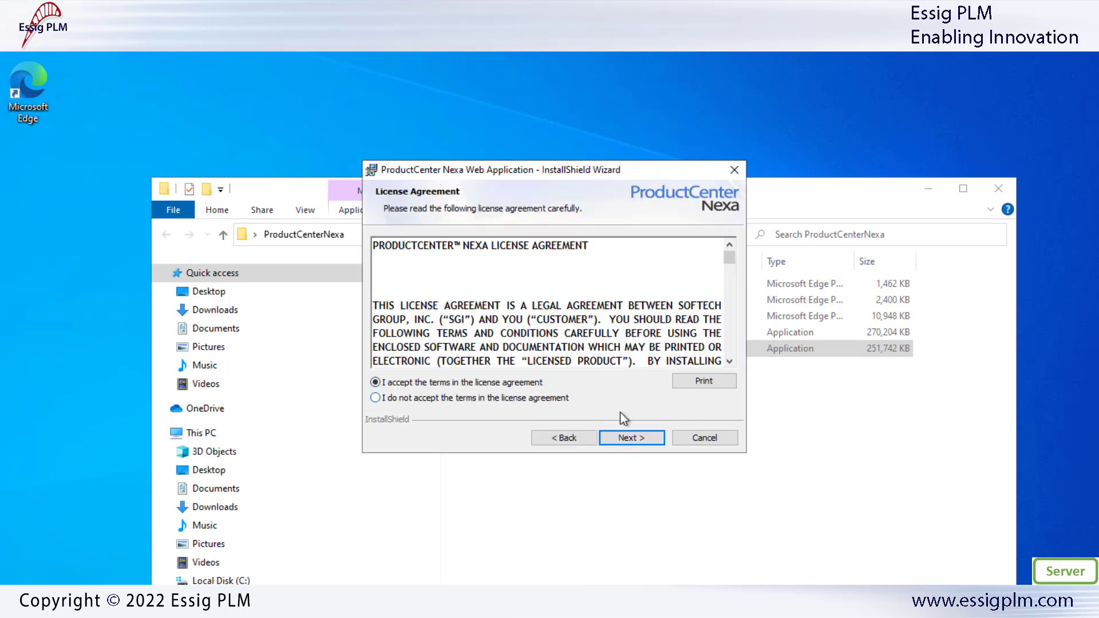
pyautogui.click(640, 442)
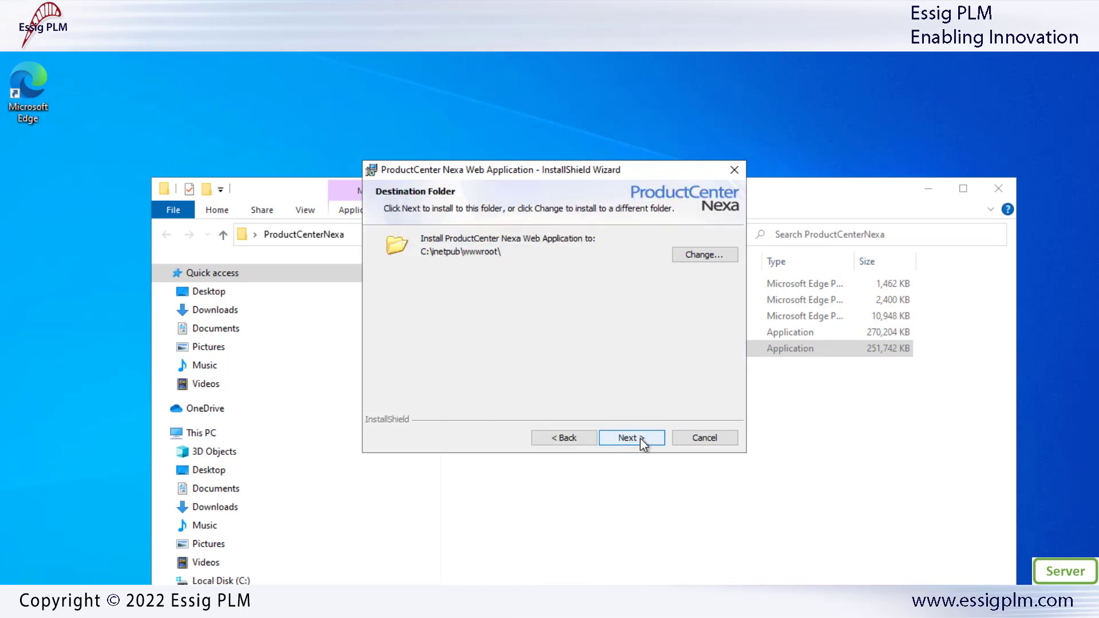
pyautogui.click(632, 439)
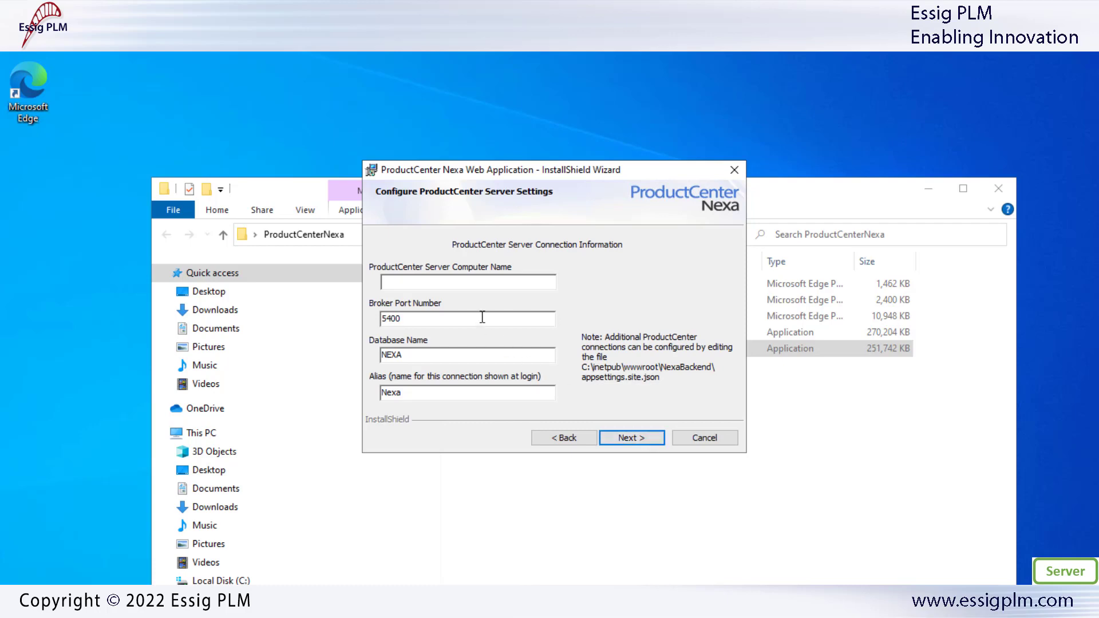
pyautogui.click(459, 283)
pyautogui.write('DESKTOP-L5INVNS')
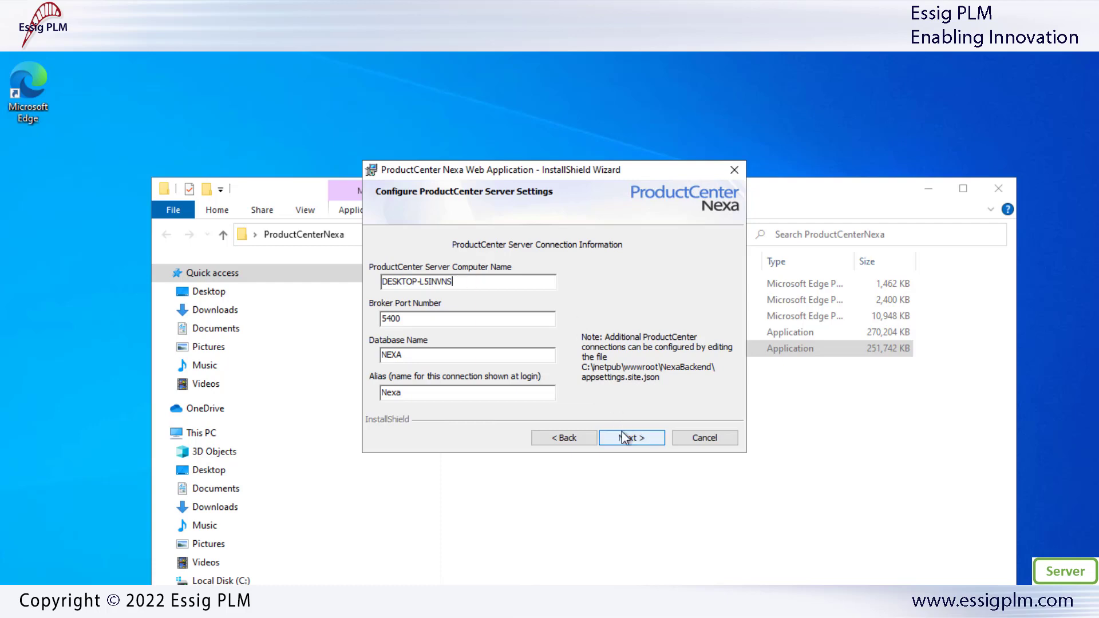
pyautogui.click(623, 438)
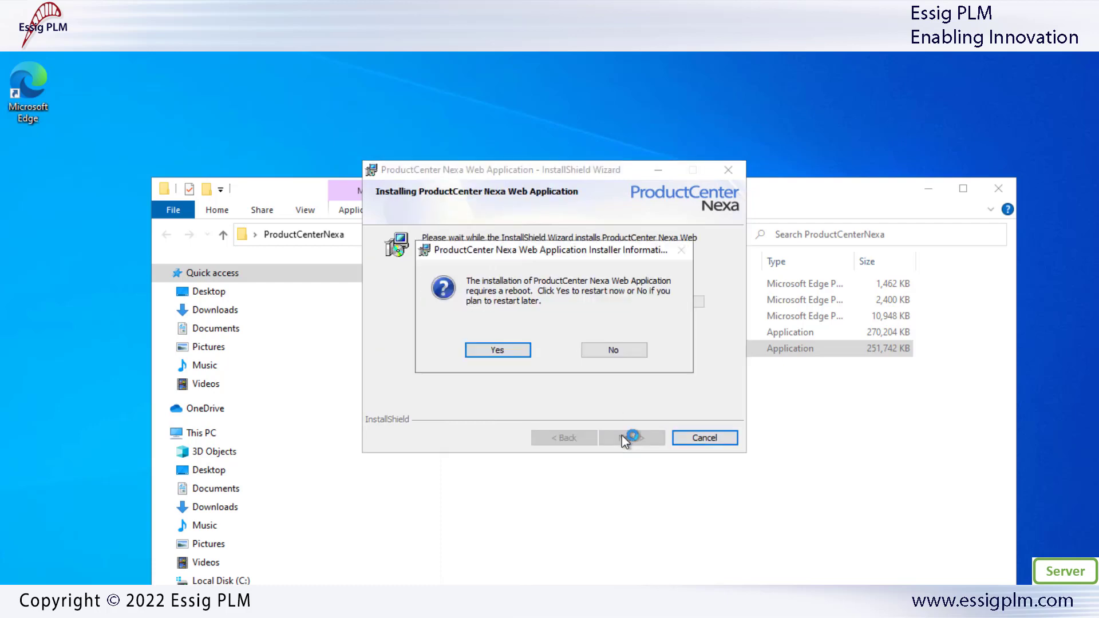
# Restart the computer, sign back into Windows, and allow the rerun Nexa installer
pyautogui.click(498, 349)
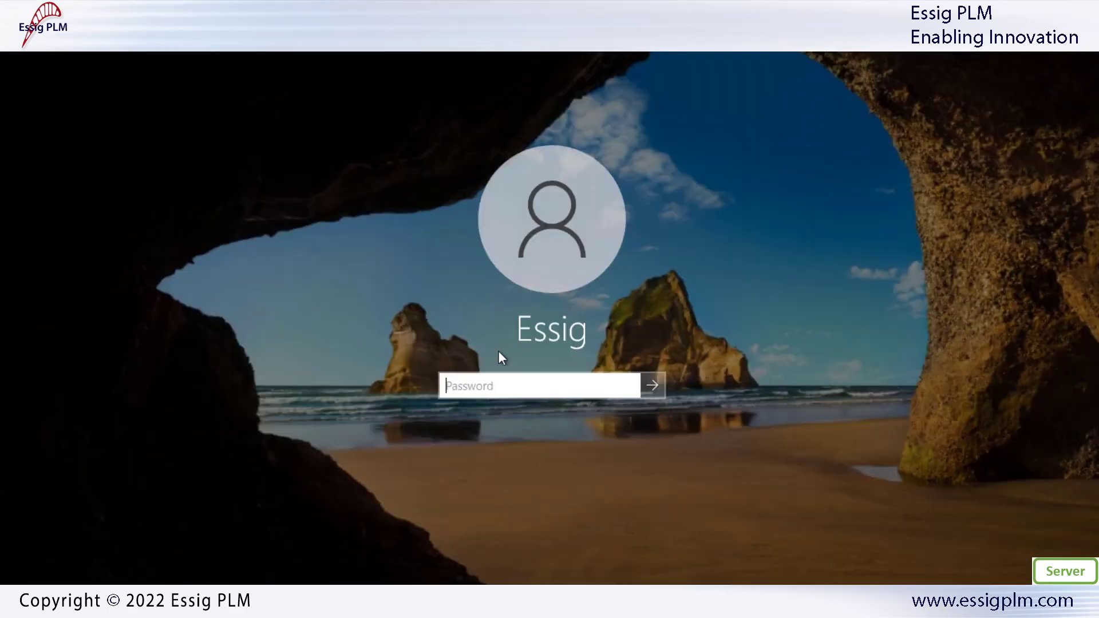
pyautogui.write('password')
pyautogui.press('Return')
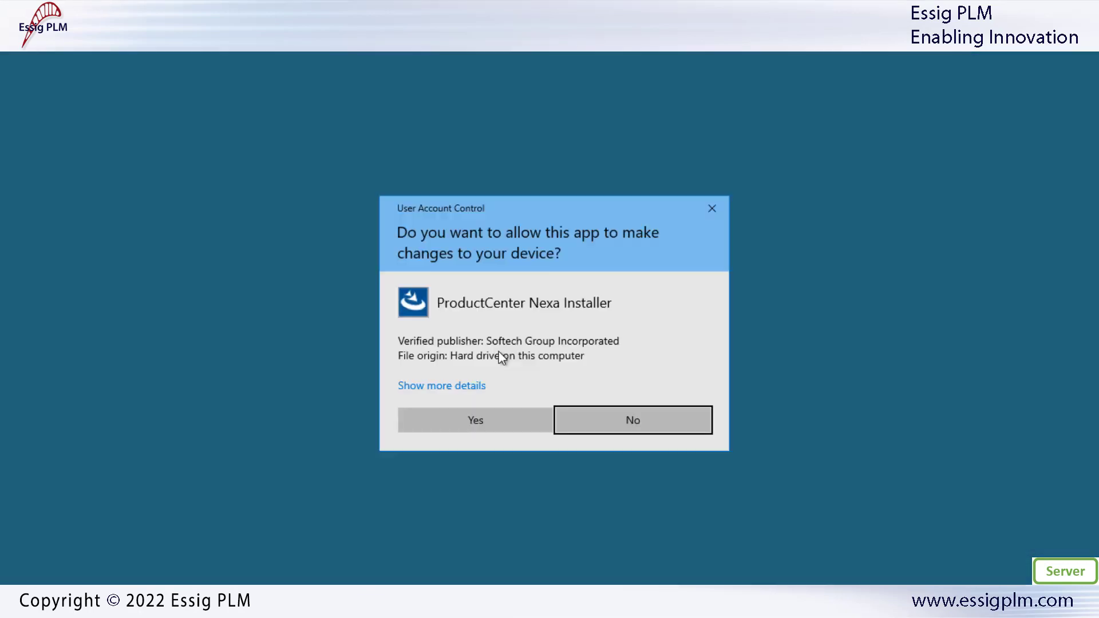
pyautogui.click(486, 418)
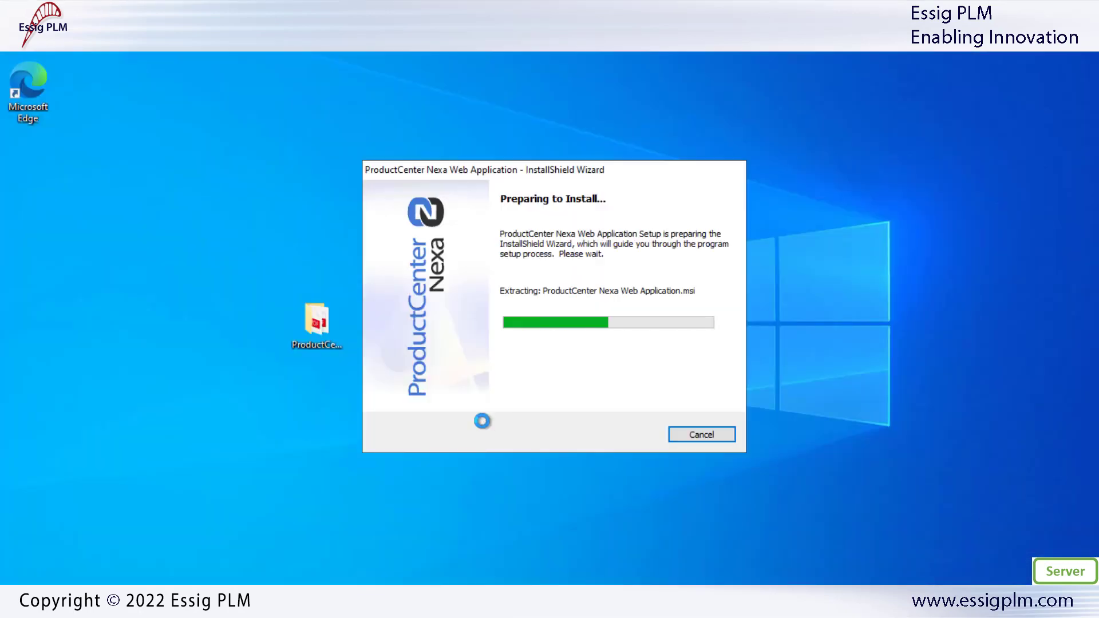
# Accept the licence, keep the default folder, enter the server name, install and finish
pyautogui.click(630, 438)
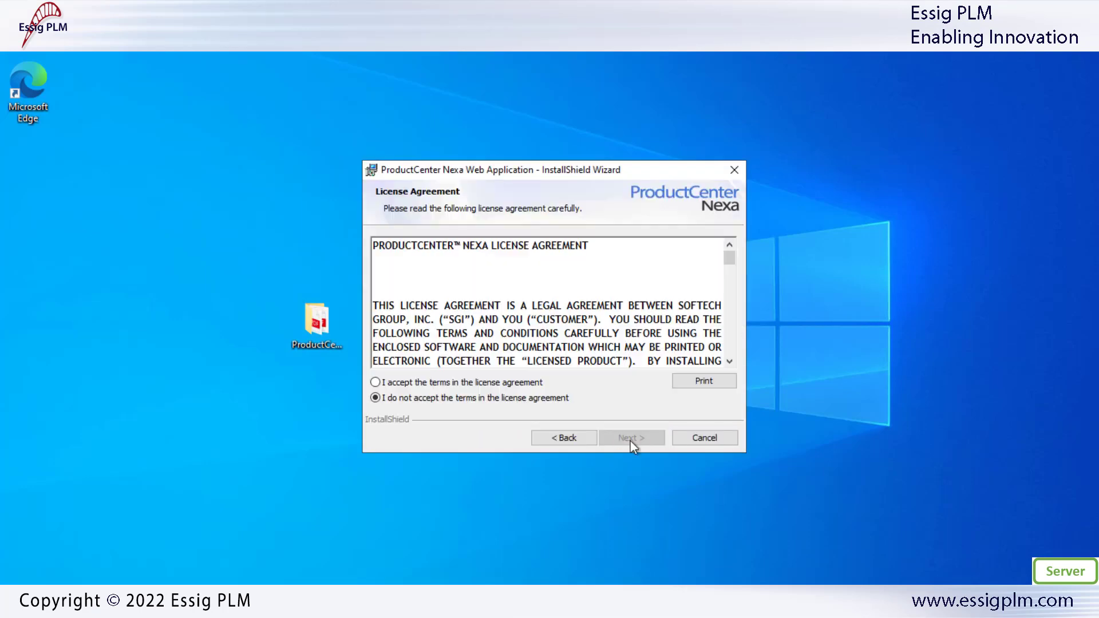
pyautogui.click(445, 382)
pyautogui.click(649, 443)
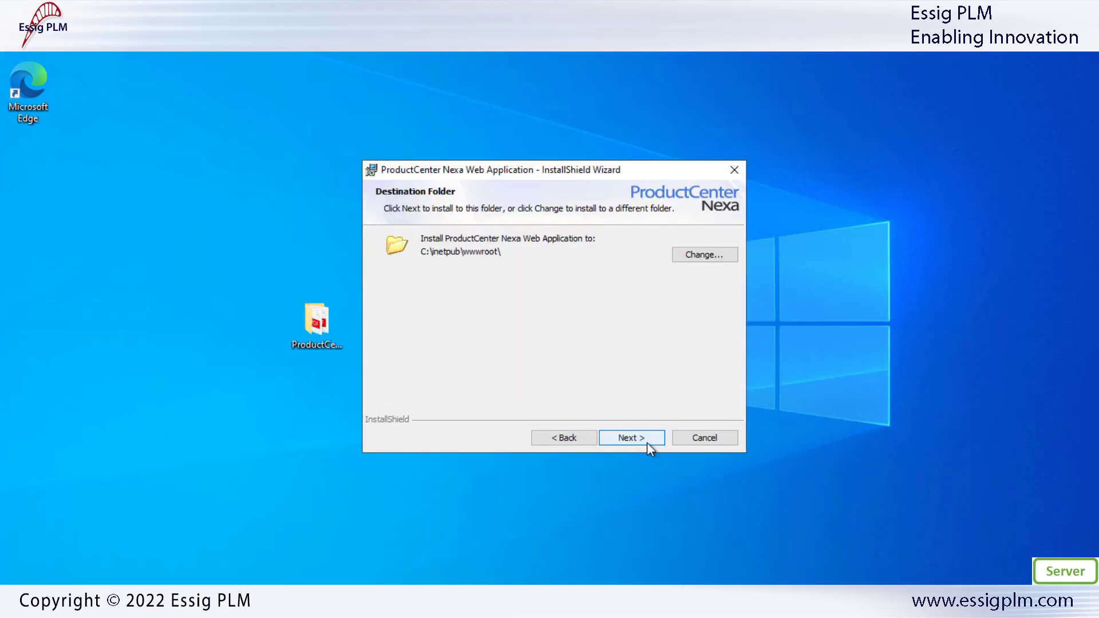
pyautogui.click(647, 442)
pyautogui.click(449, 281)
pyautogui.write('DES')
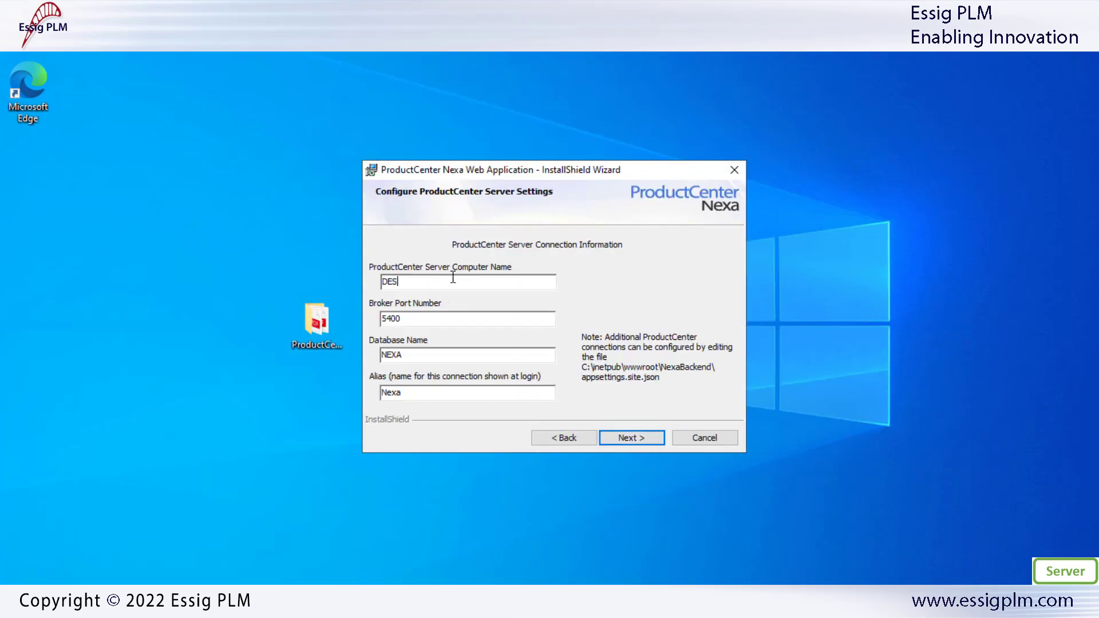
pyautogui.write('KTOP-L5INVNS')
pyautogui.click(630, 438)
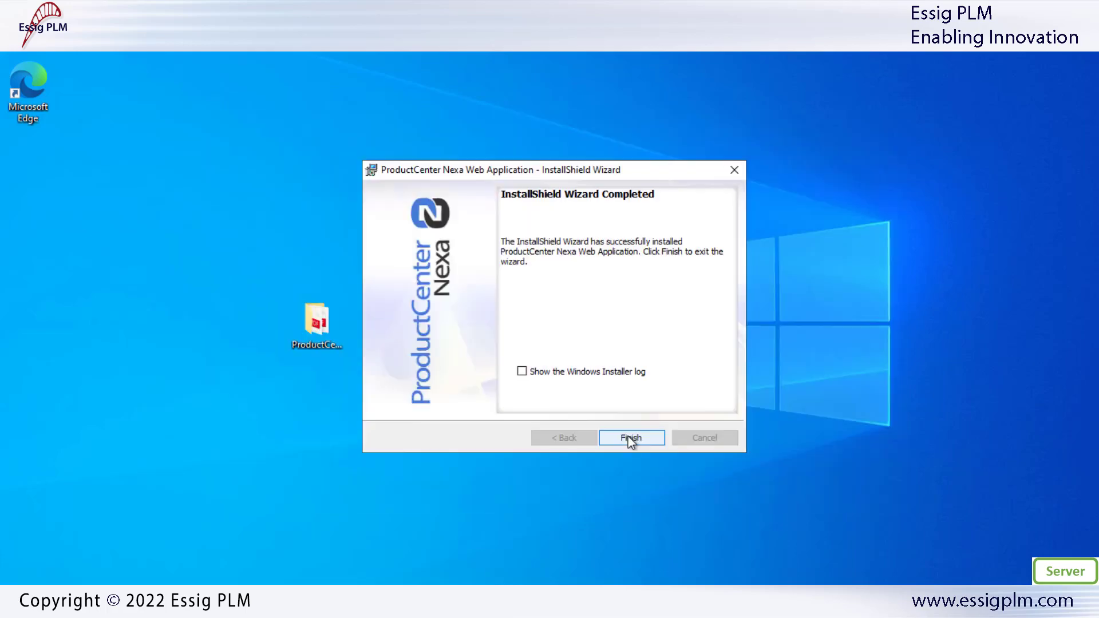
pyautogui.click(630, 440)
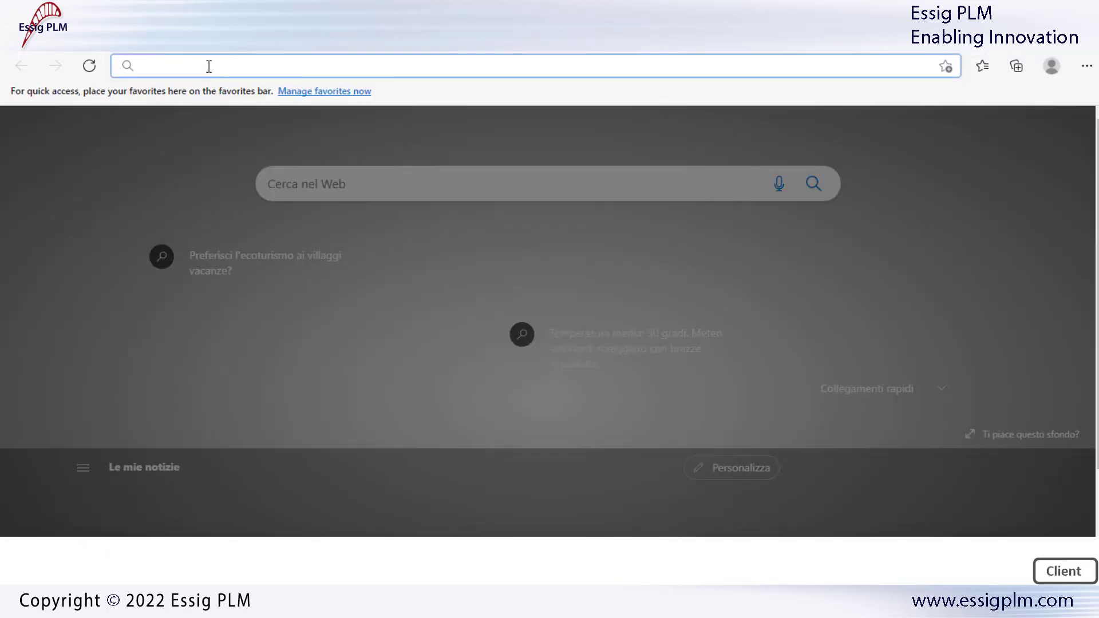
pyautogui.write('http:/')
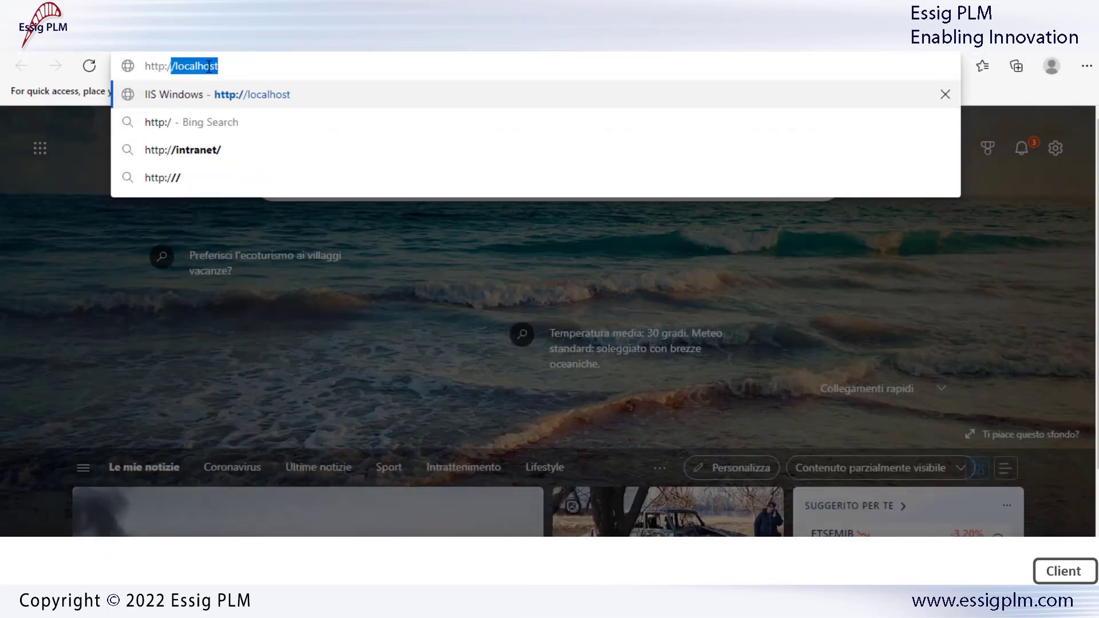
pyautogui.write('/DESKTOP-')
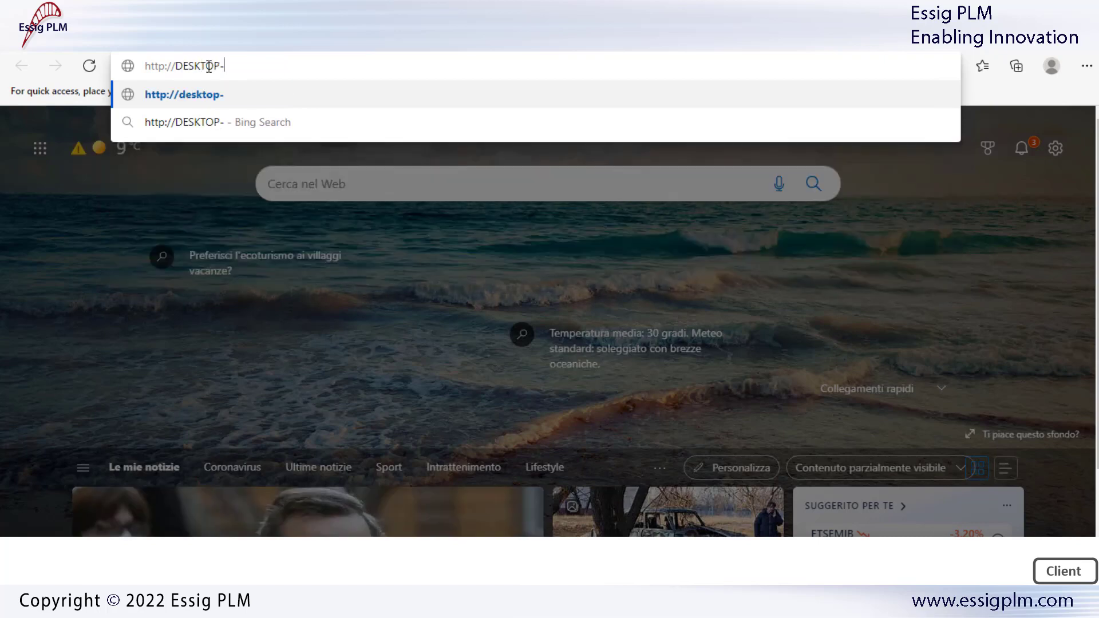
pyautogui.write('L5IN')
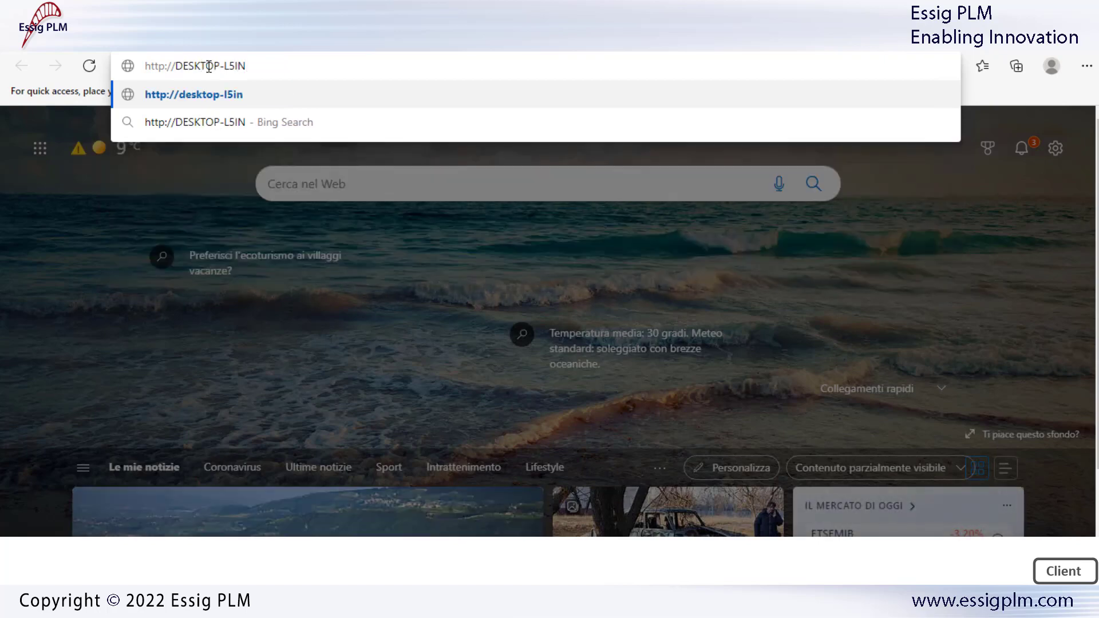
pyautogui.write('VNS')
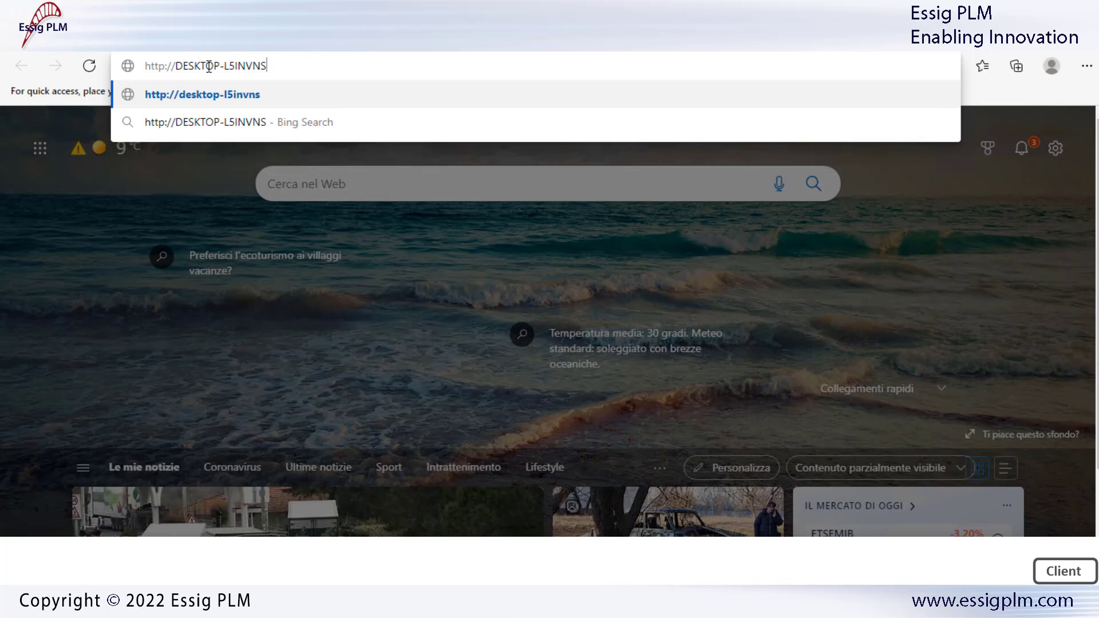
pyautogui.write('/nexa')
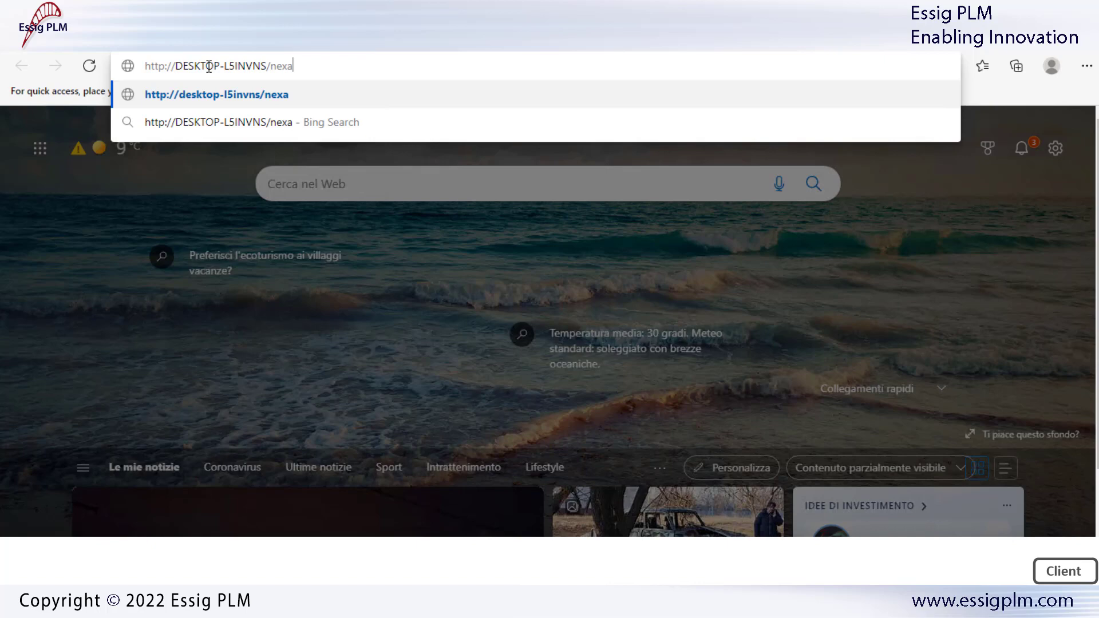
pyautogui.press('Return')
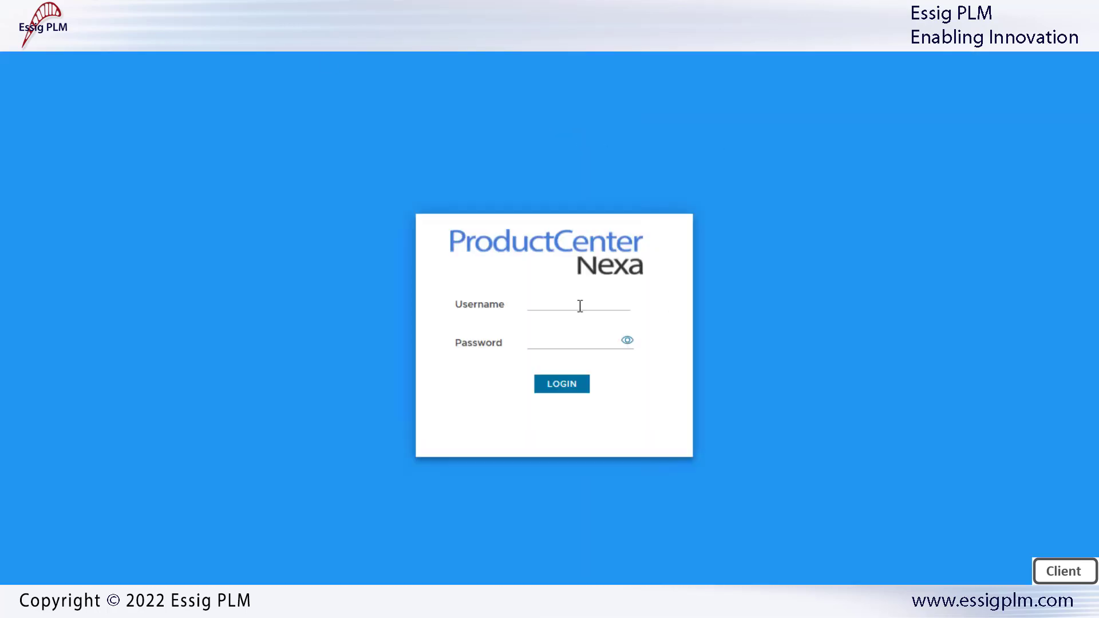
# Log in to ProductCenter Nexa Web, decline saving the password, and open Administration
pyautogui.click(595, 304)
pyautogui.write('cms')
pyautogui.press('Tab')
pyautogui.write('cms')
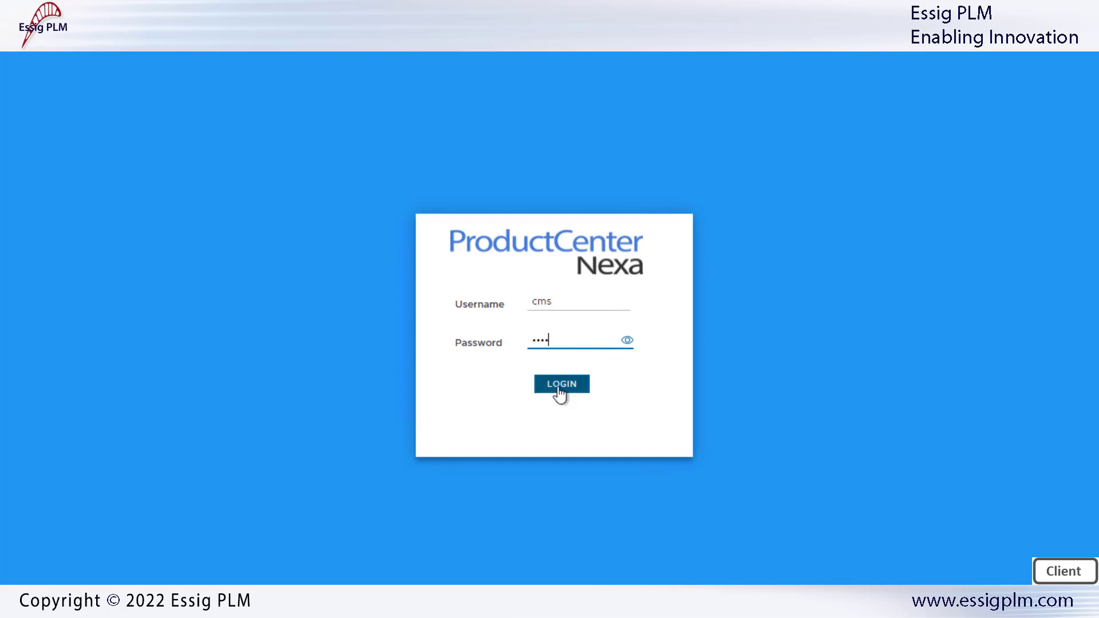
pyautogui.click(559, 387)
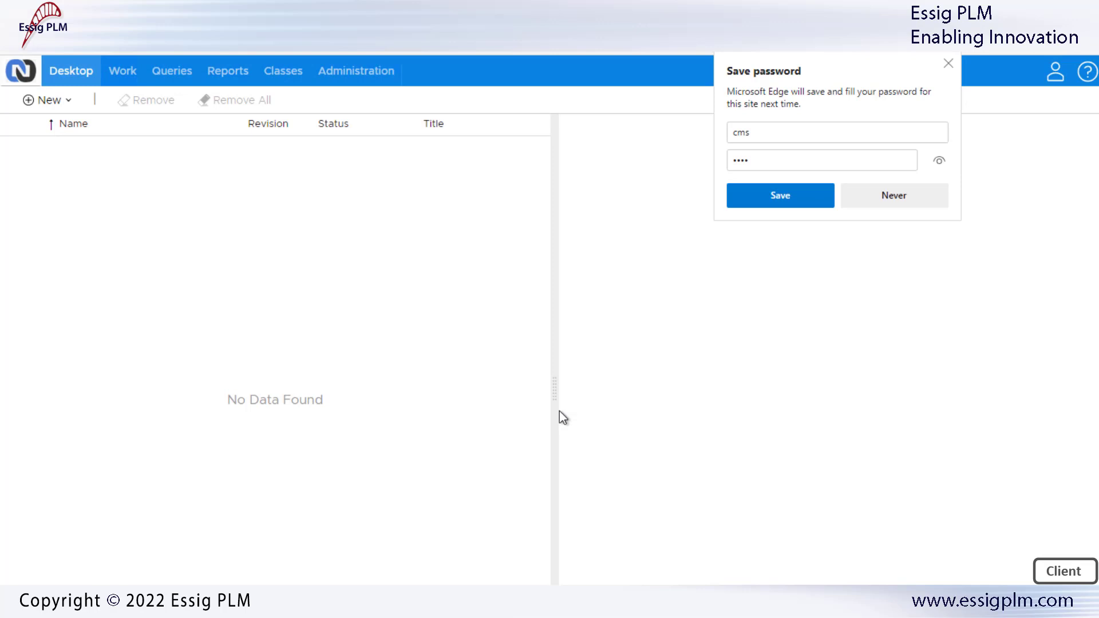
pyautogui.click(561, 416)
pyautogui.click(356, 72)
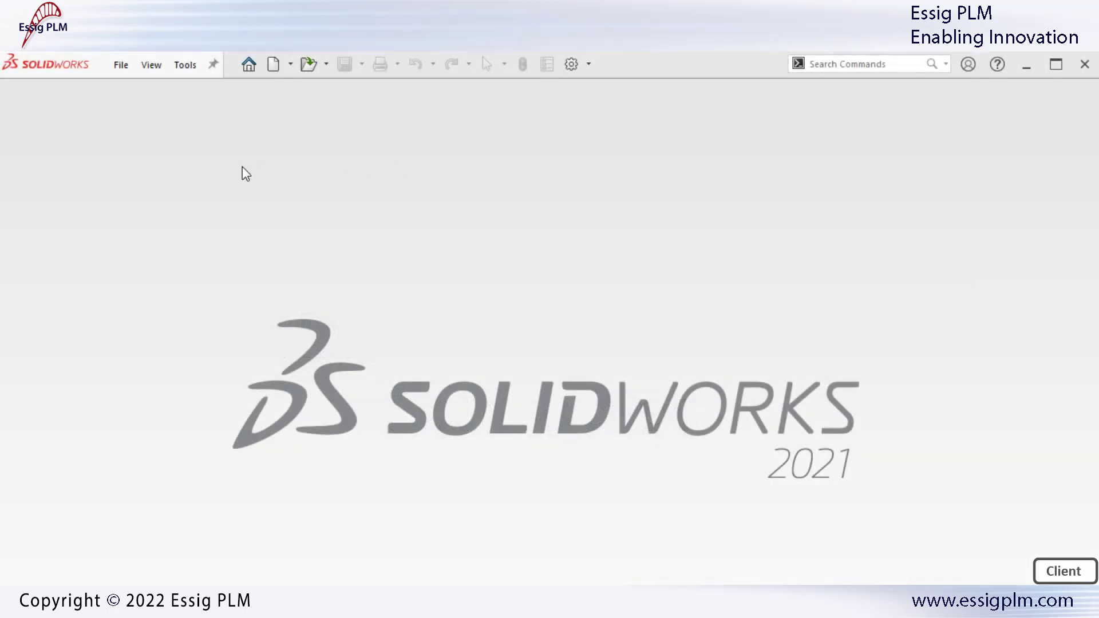
# In SolidWorks, enter the Nexa password, verify the broker server name, and log in
pyautogui.click(180, 66)
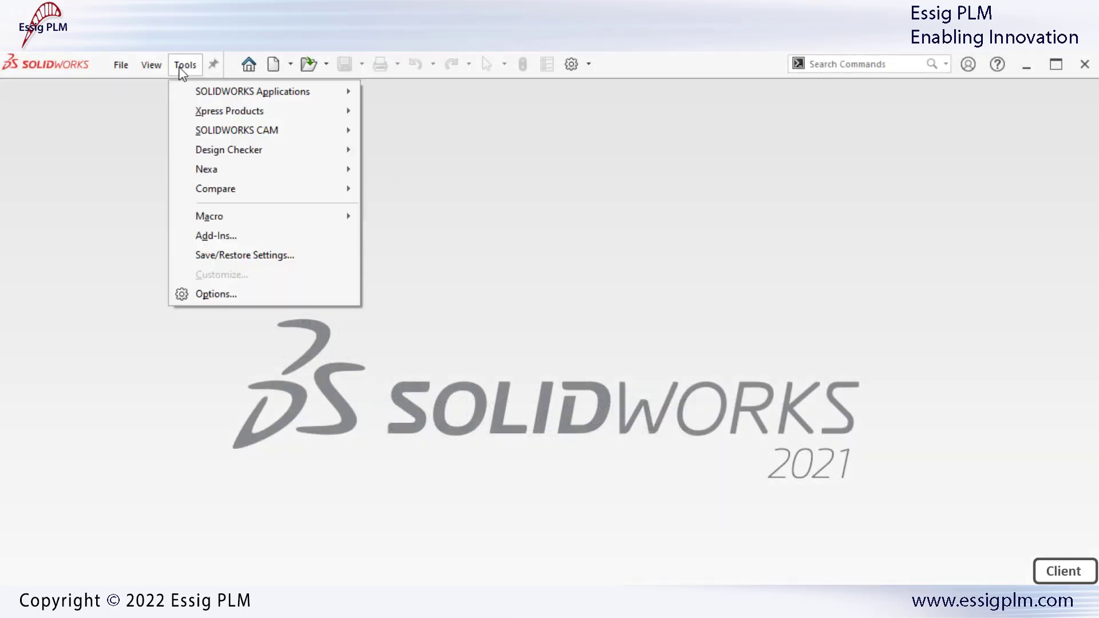
pyautogui.moveTo(221, 169)
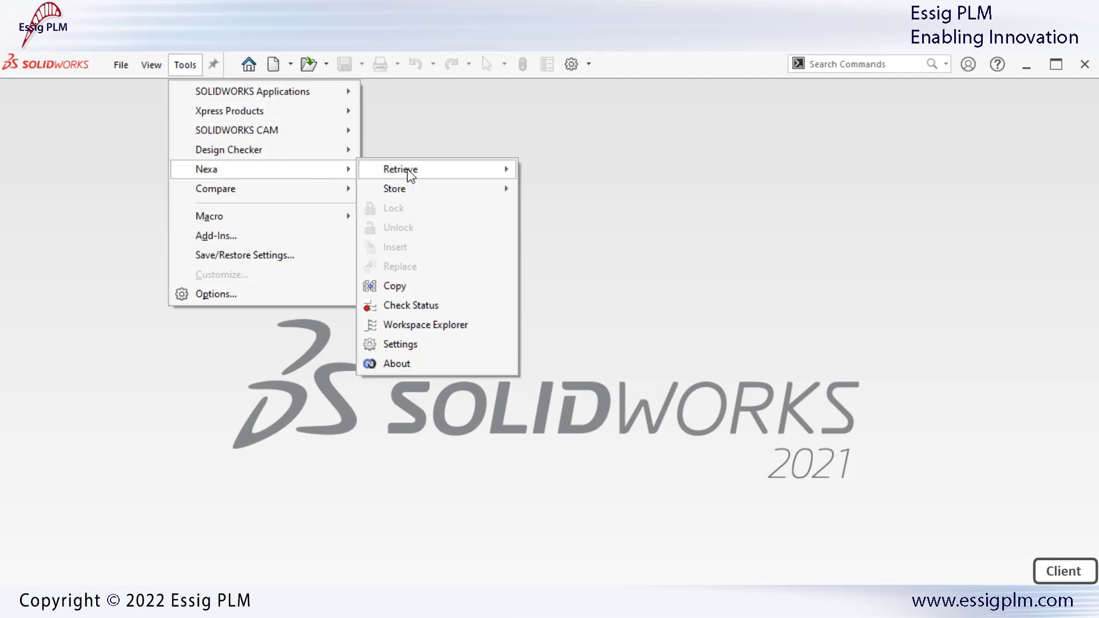
pyautogui.click(465, 346)
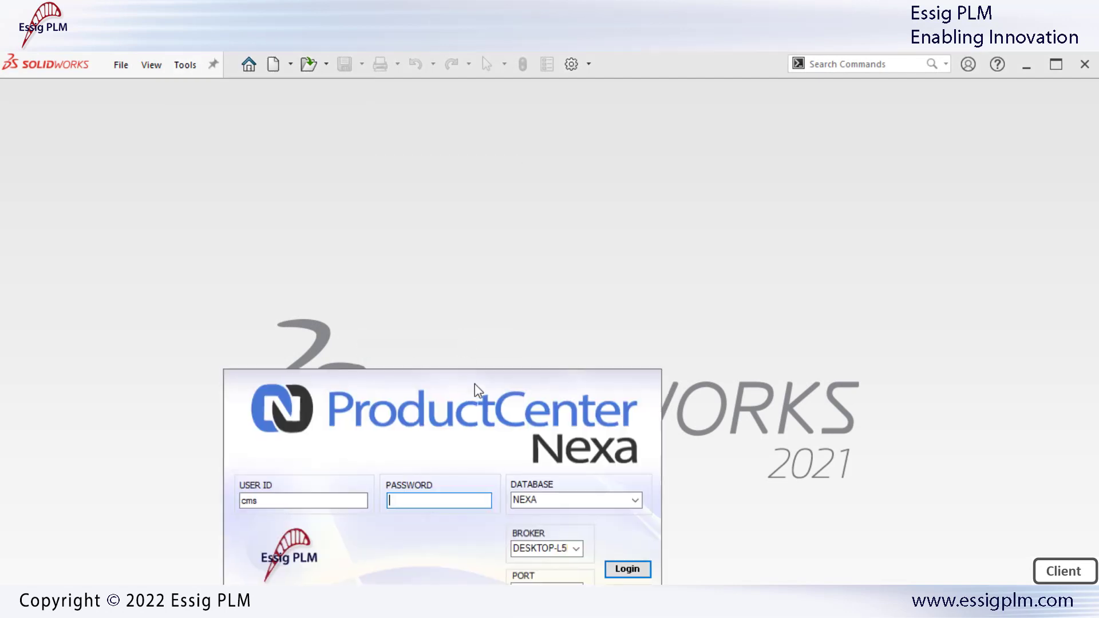
pyautogui.moveTo(476, 384); pyautogui.dragTo(560, 283)
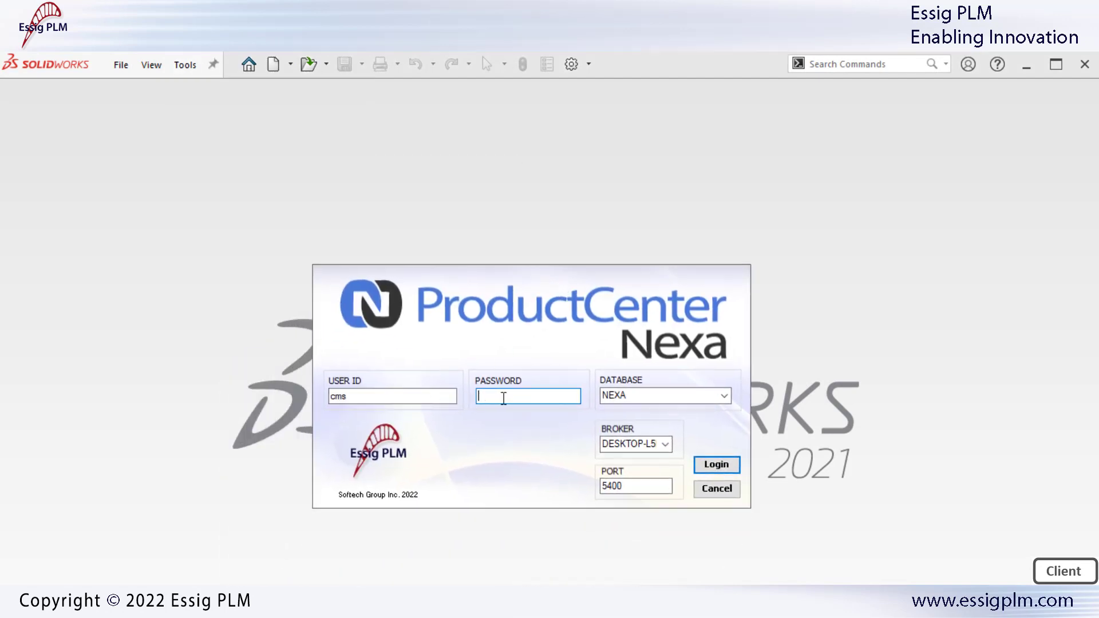
pyautogui.write('****')
pyautogui.doubleClick(624, 448)
pyautogui.press('End')
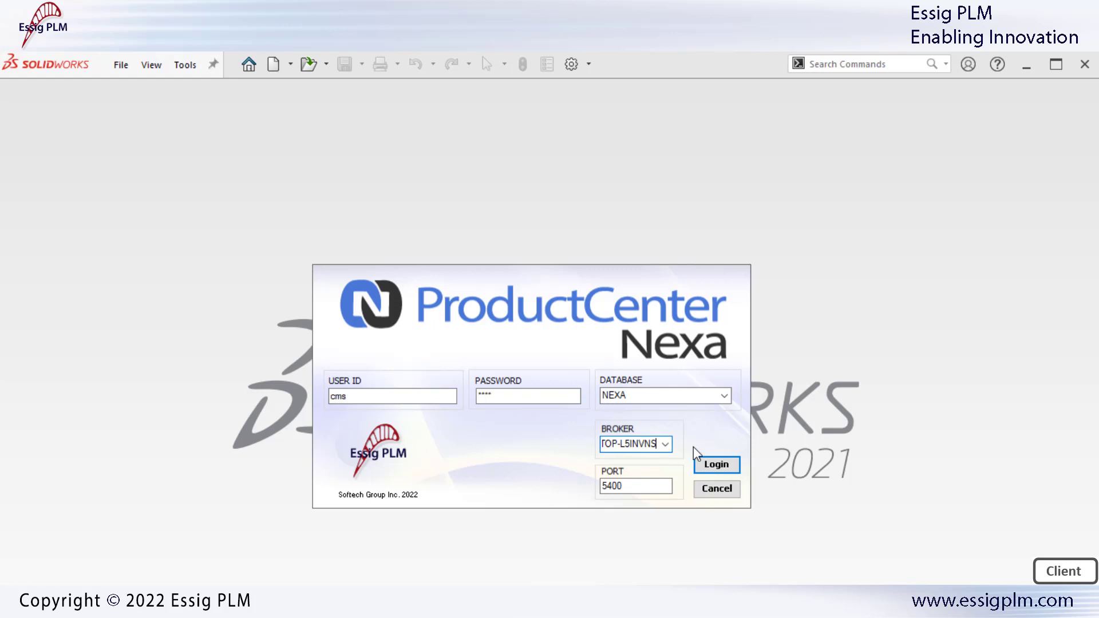
pyautogui.press('Left')
pyautogui.press('Left')
pyautogui.press('Left')
pyautogui.press('Left')
pyautogui.press('Left')
pyautogui.press('Left')
pyautogui.press('Left')
pyautogui.press('Left')
pyautogui.press('Left')
pyautogui.press('Left')
pyautogui.press('Left')
pyautogui.press('Left')
pyautogui.press('Left')
pyautogui.press('Left')
pyautogui.press('Left')
pyautogui.click(717, 466)
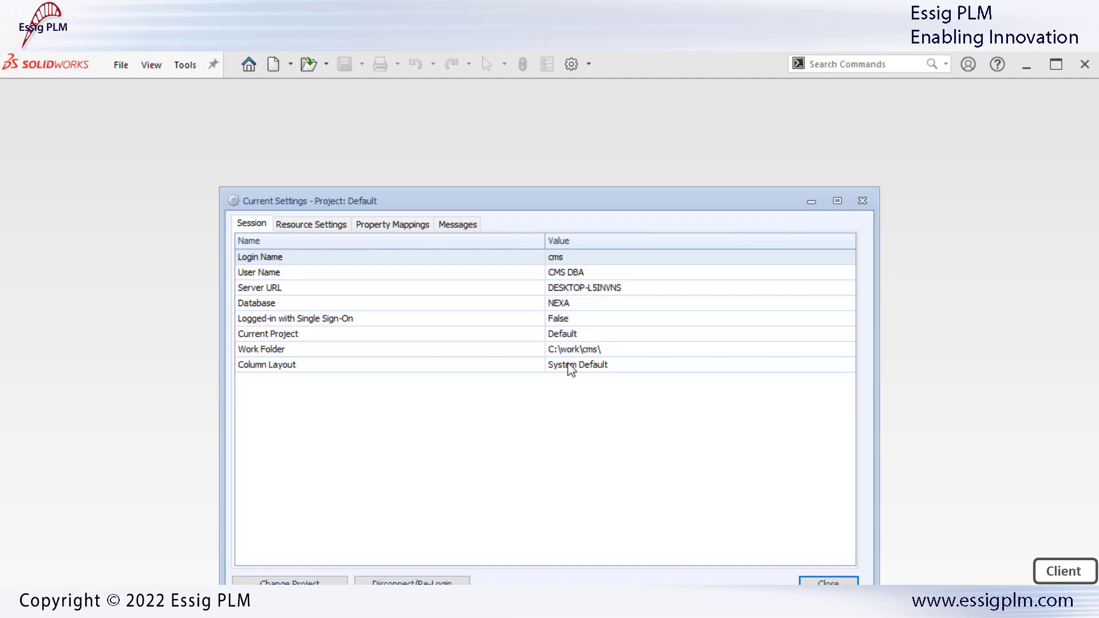
# Review the connector's Resource Settings and Messages tabs in Current Settings
pyautogui.click(315, 225)
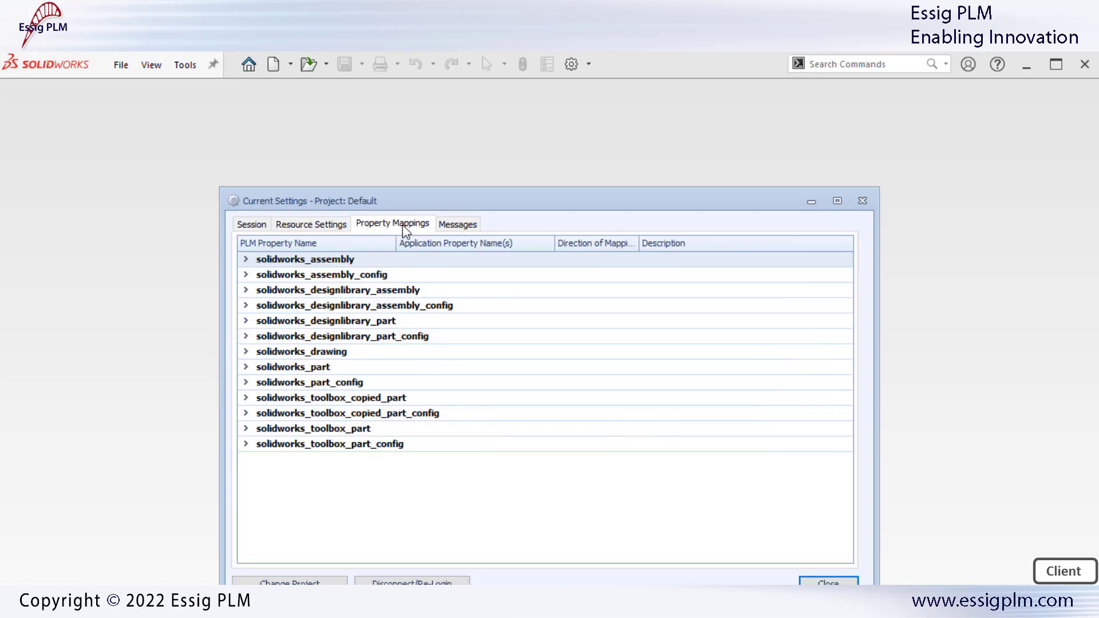
pyautogui.click(455, 225)
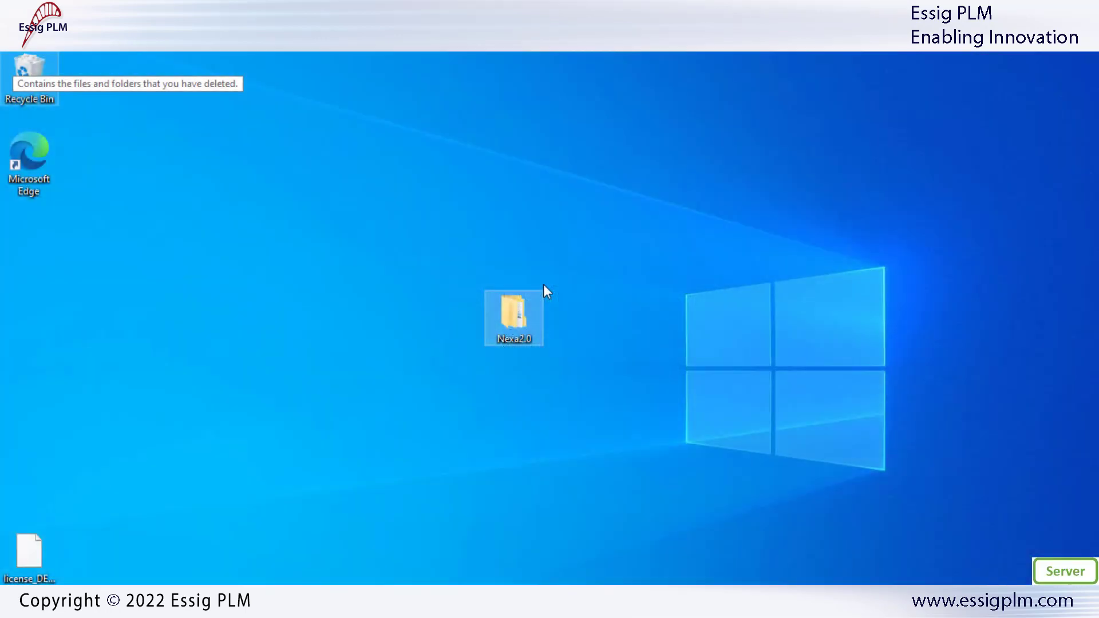
# Run ProductCenterNexaBOMImport_Setup.exe from Nexa2.0\NexaConnectors\Server\BOMImport as administrator
pyautogui.doubleClick(513, 303)
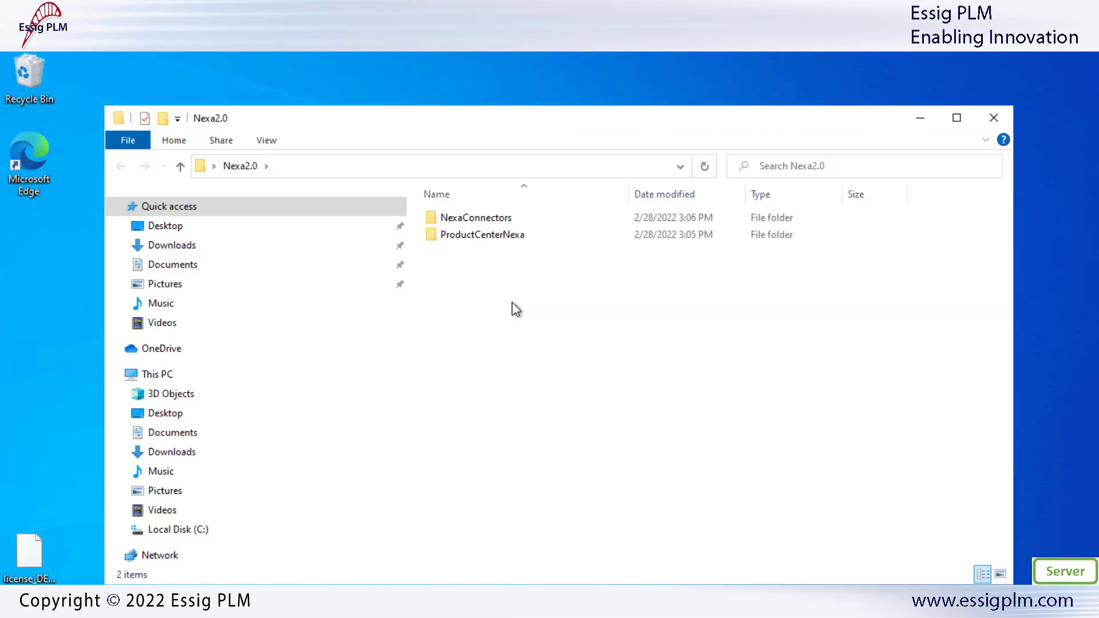
pyautogui.doubleClick(482, 220)
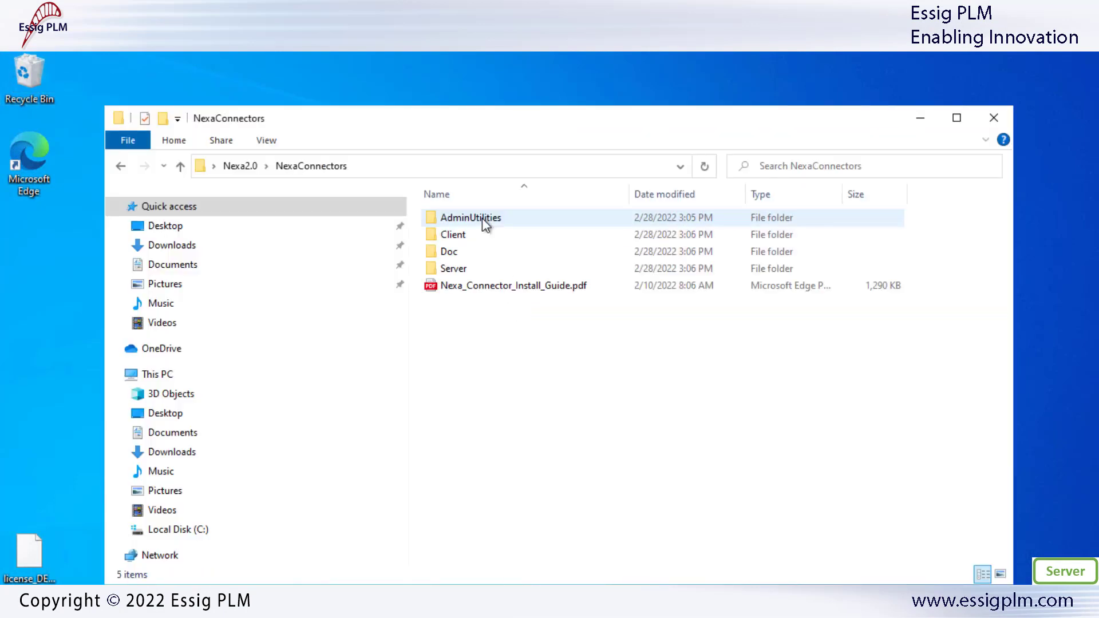
pyautogui.doubleClick(487, 271)
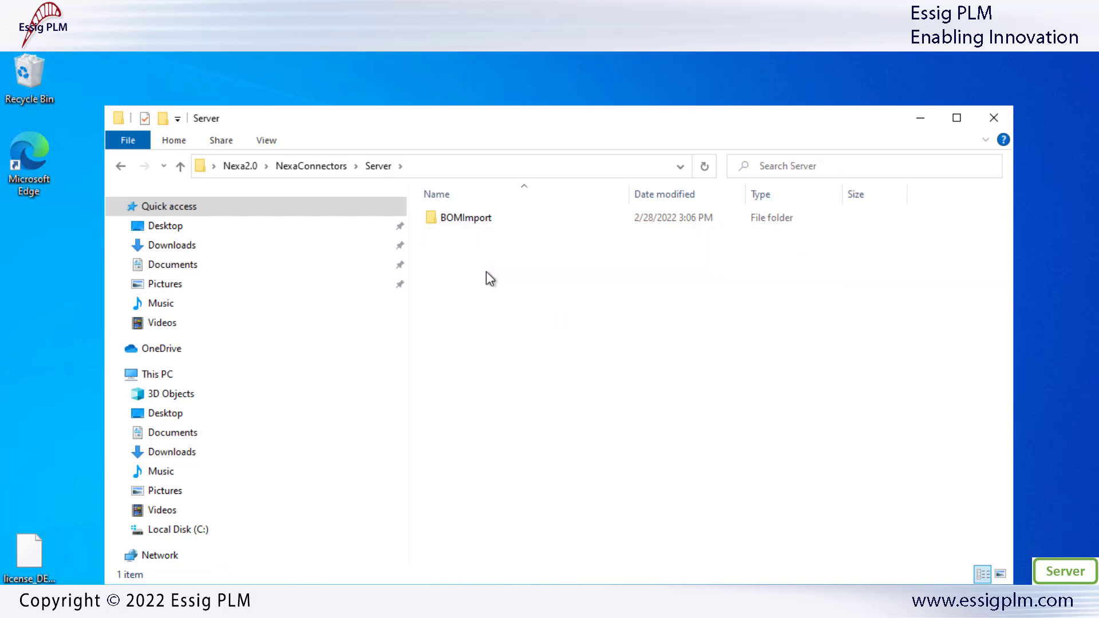
pyautogui.doubleClick(483, 222)
pyautogui.rightClick(481, 235)
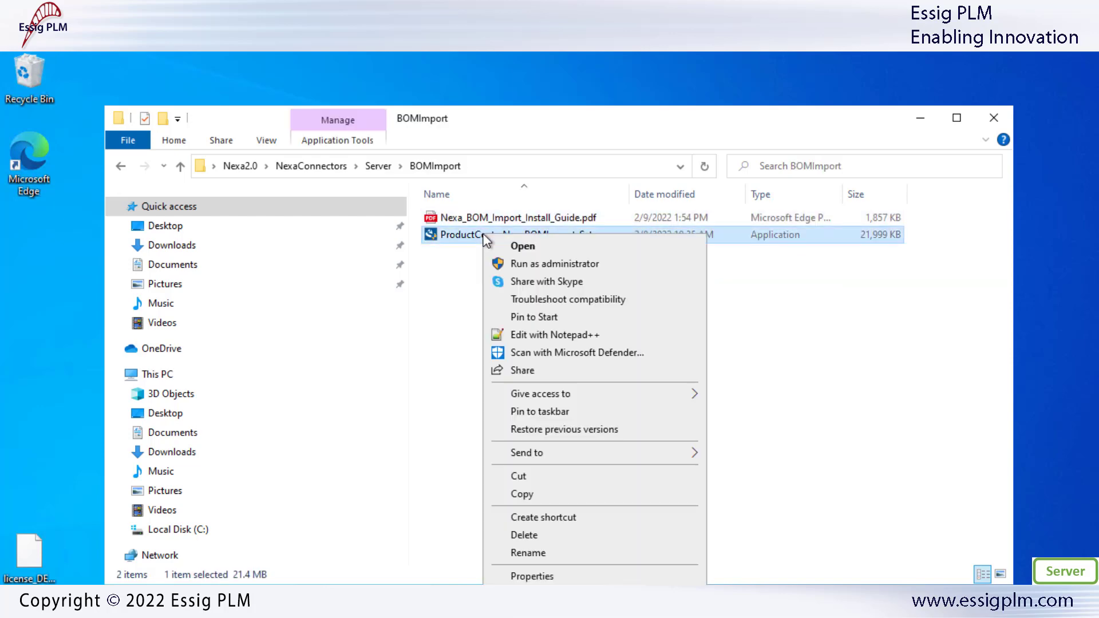
pyautogui.click(553, 264)
pyautogui.click(491, 461)
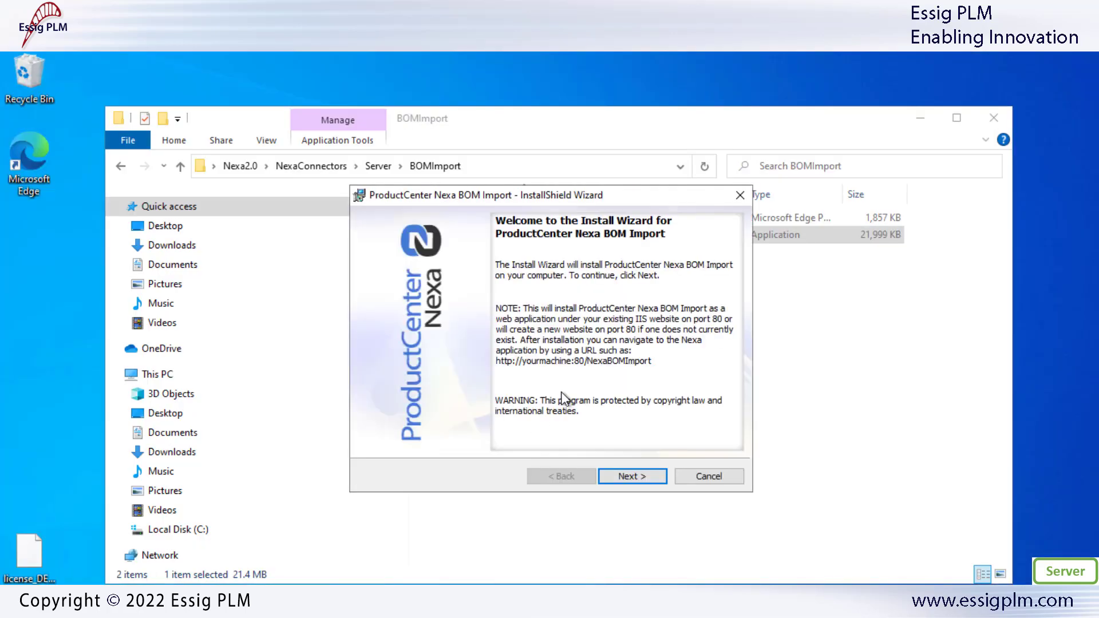
# Accept the BOM Import license and keep C:\inetpub\wwwroot\ as the destination folder
pyautogui.click(632, 476)
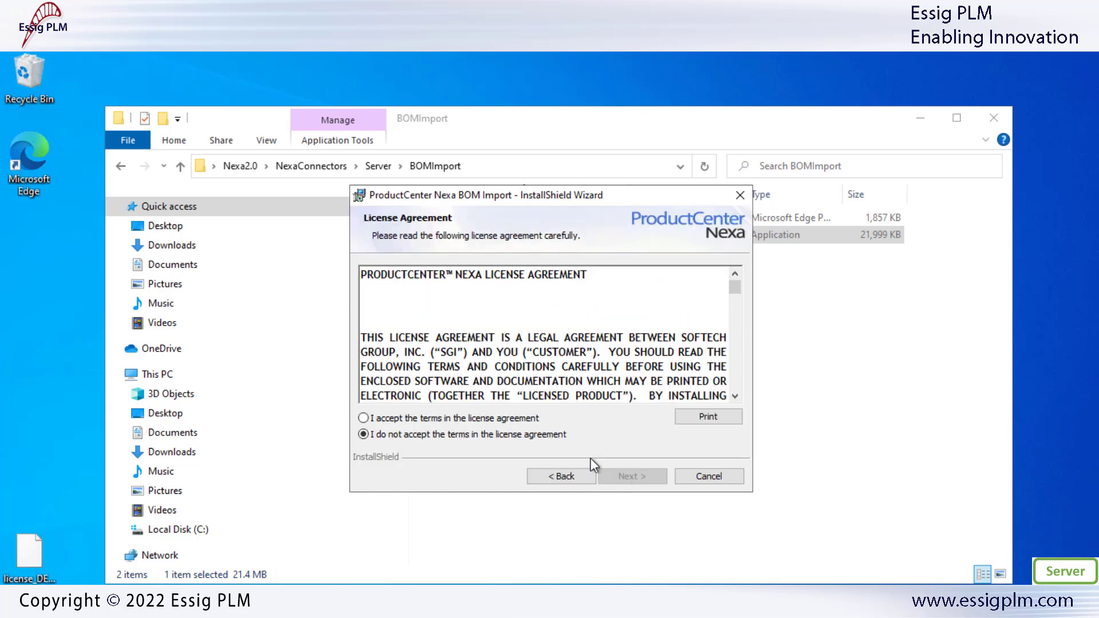
pyautogui.click(517, 419)
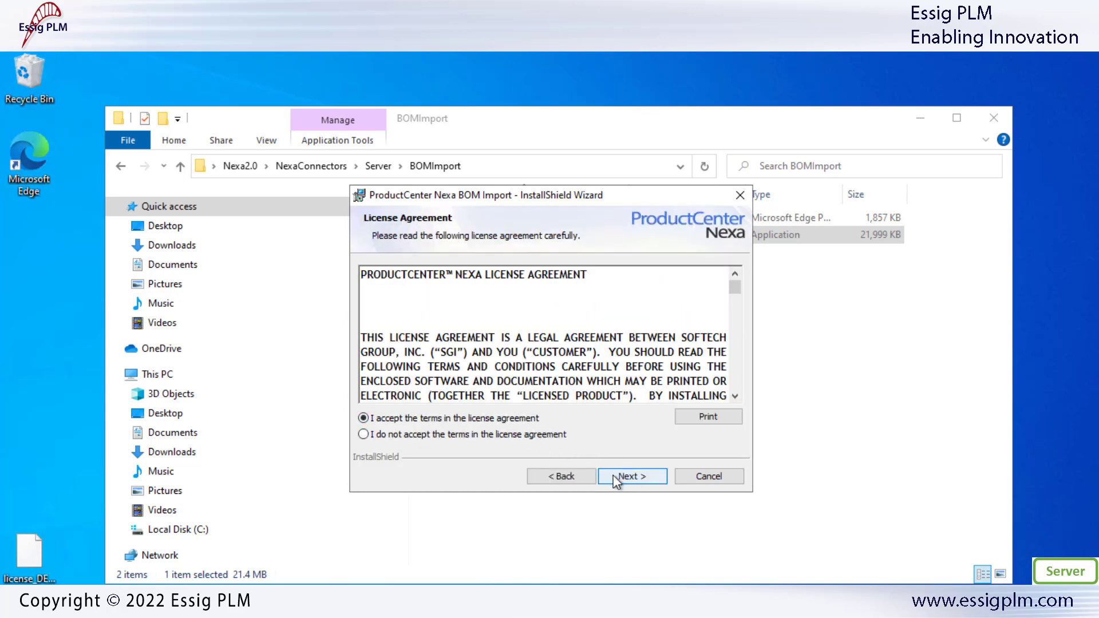
pyautogui.click(631, 478)
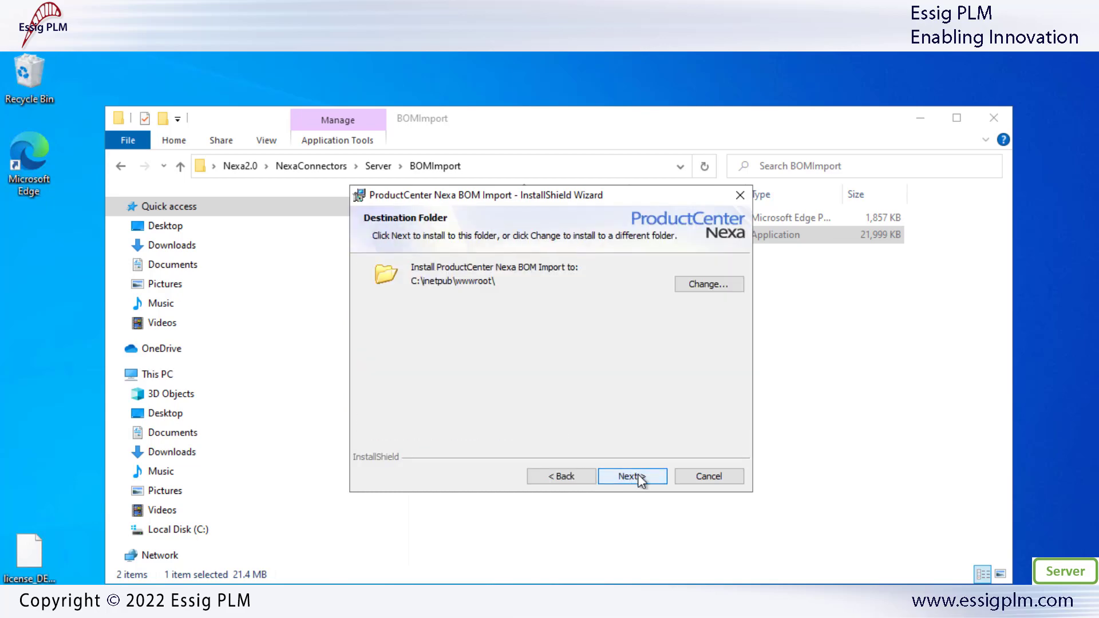
pyautogui.click(632, 478)
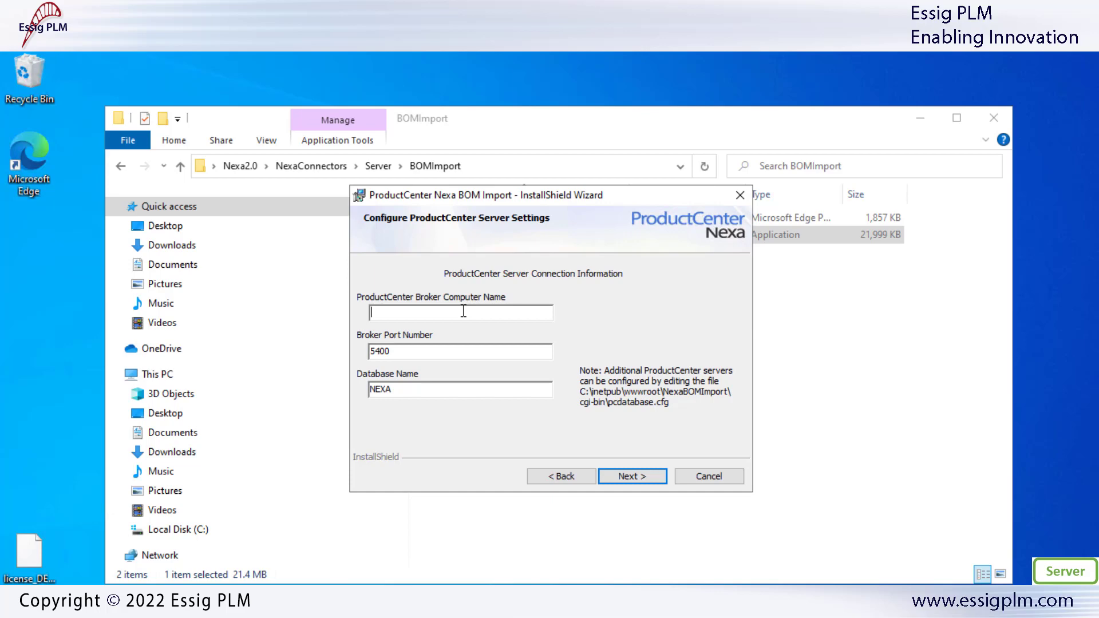
# Connect to broker DESKTOP-L5INVNS (port 5400, database NEXA), install, and close the folder window
pyautogui.write('DESKTOP-L5INVNS')
pyautogui.click(636, 477)
pyautogui.click(644, 475)
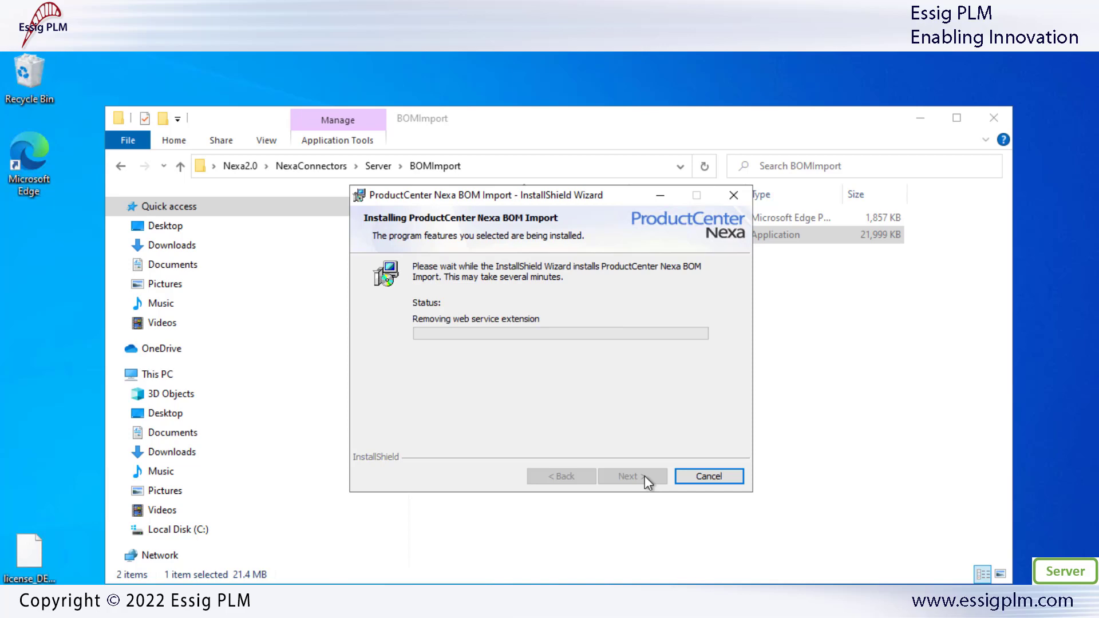
pyautogui.click(645, 479)
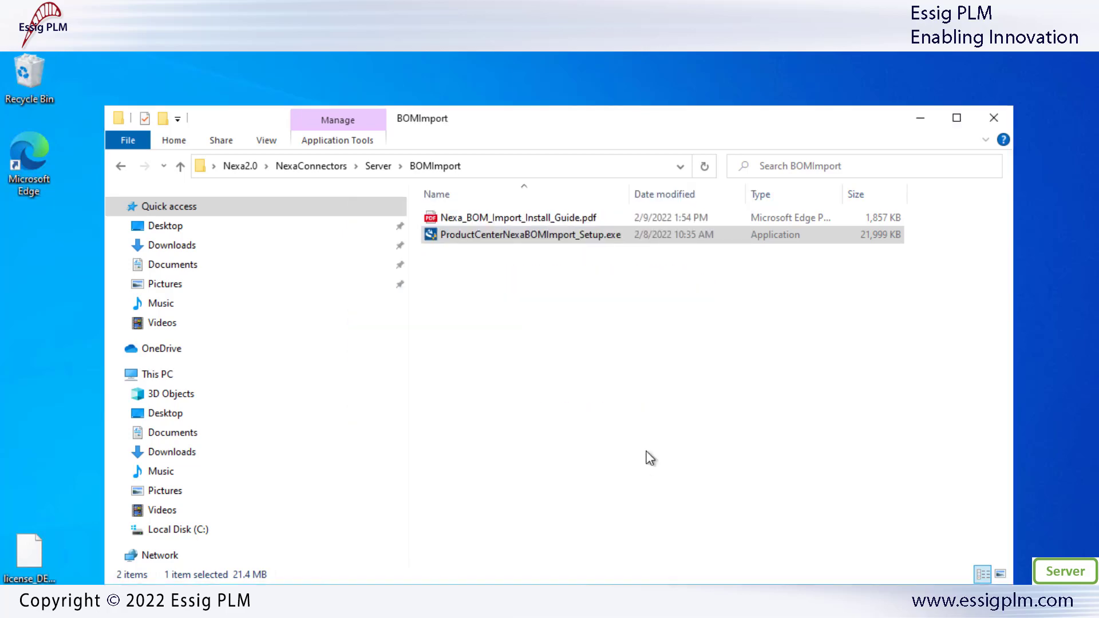
pyautogui.click(993, 118)
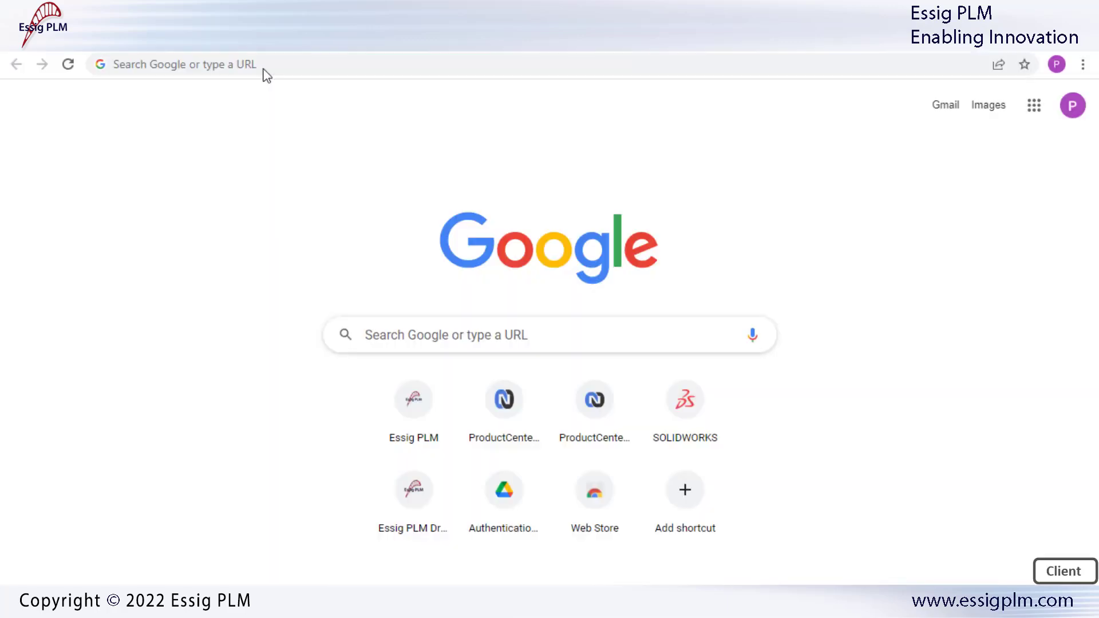
pyautogui.click(269, 64)
pyautogui.write('http://desktop-l5invns/nexa')
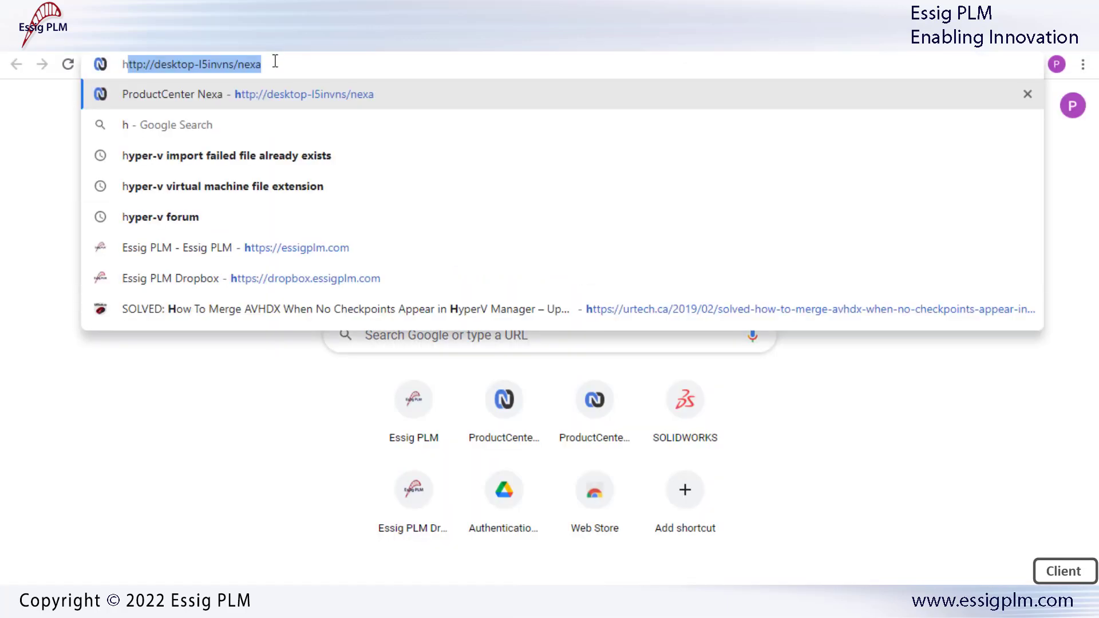
pyautogui.press('End')
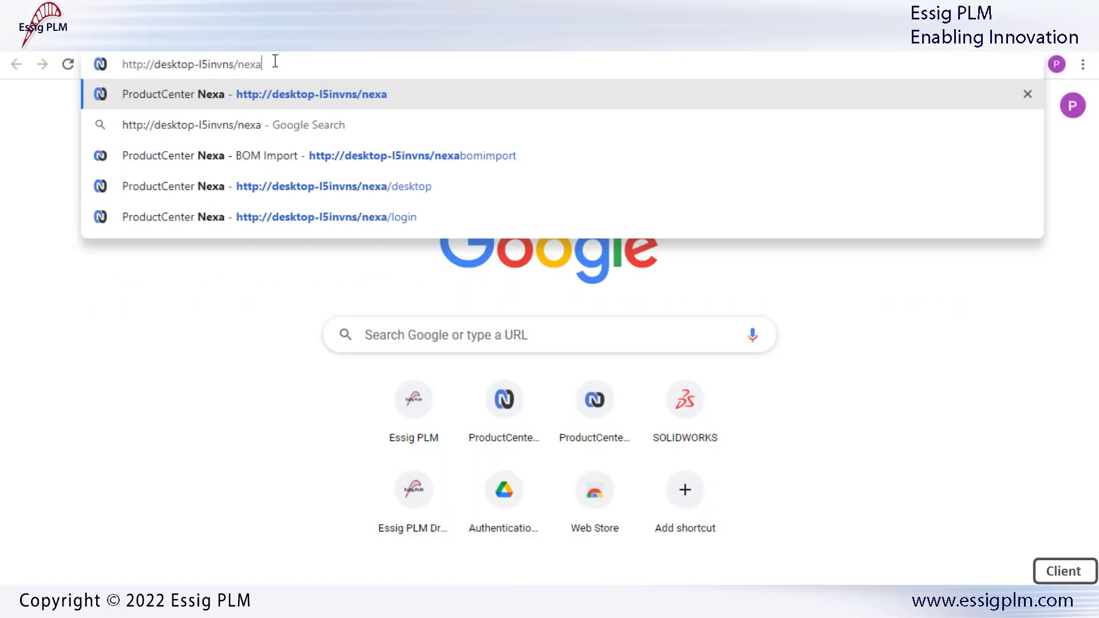
pyautogui.write('bomim')
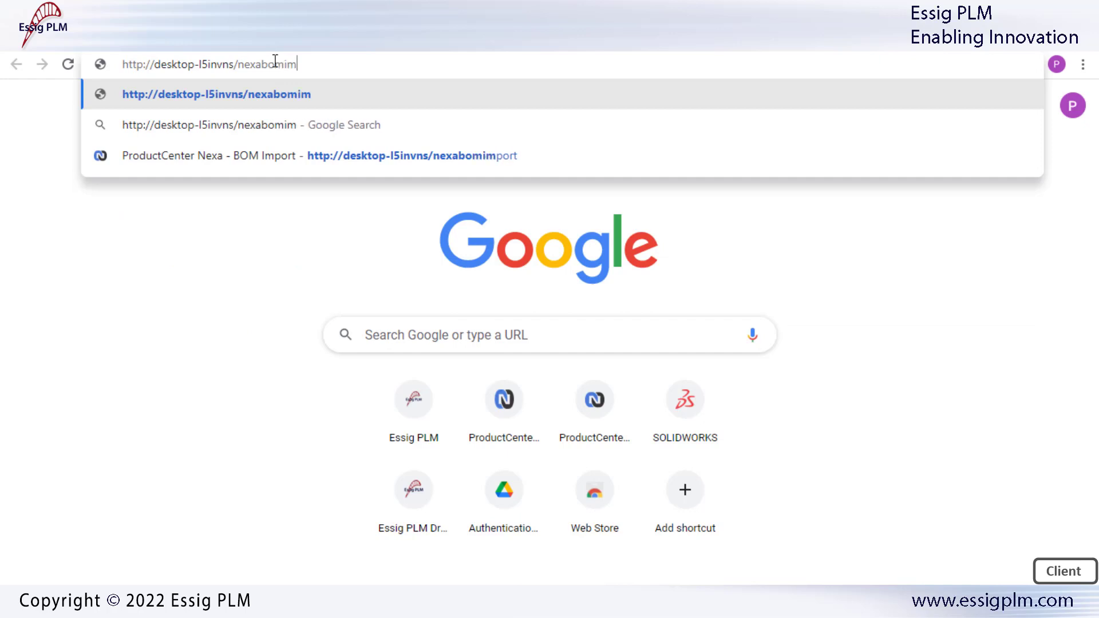
pyautogui.write('port')
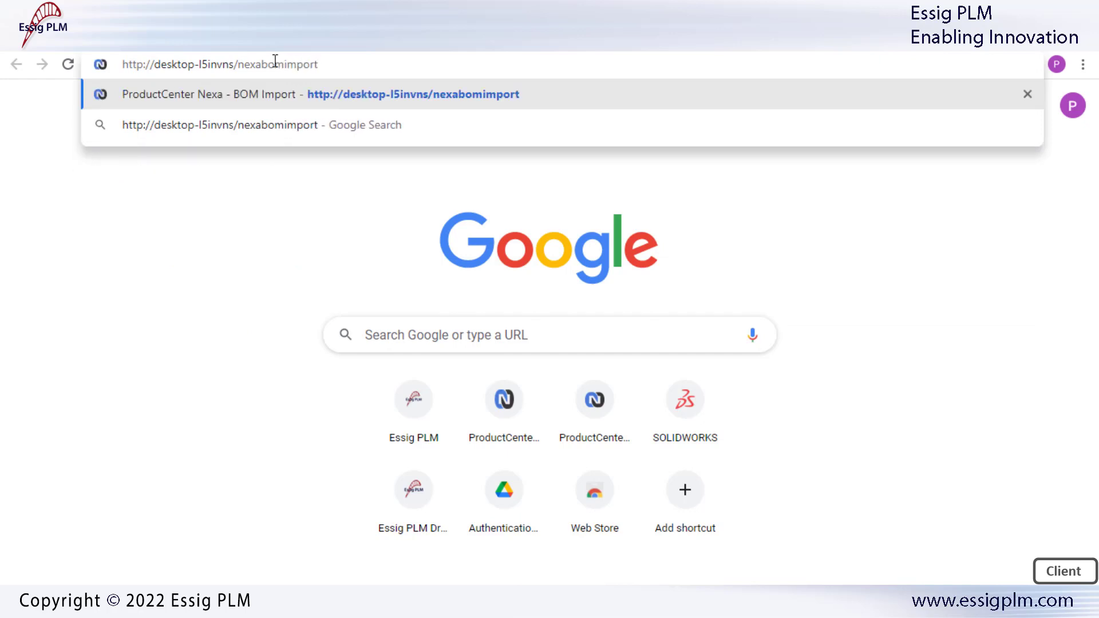
pyautogui.press('Return')
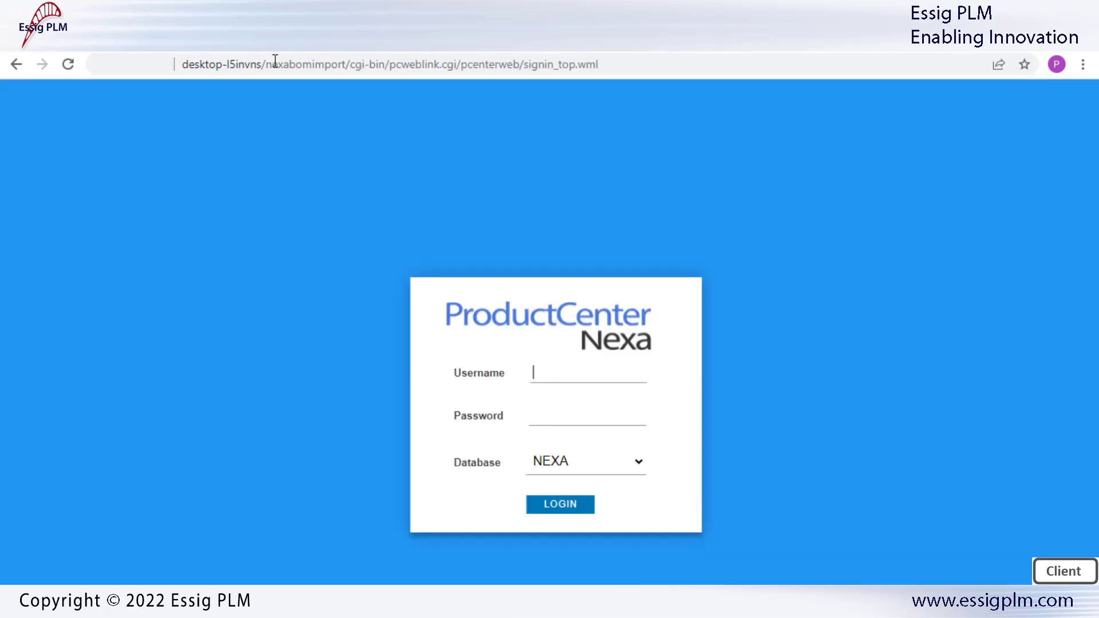
# Log in to BOM Import with the account username and password
pyautogui.write('cms')
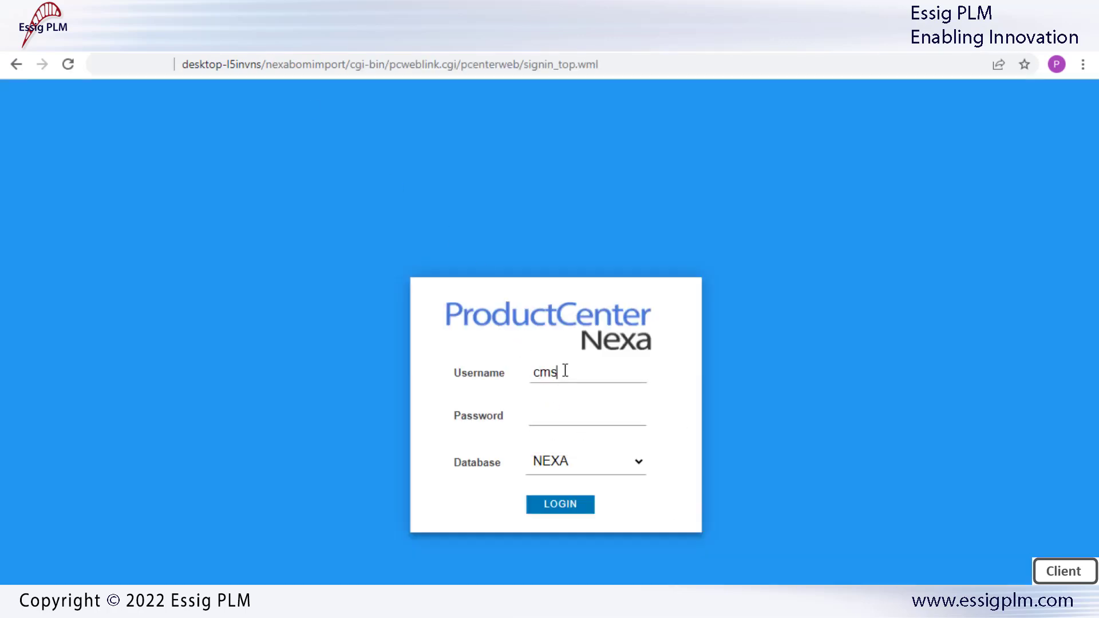
pyautogui.press('Tab')
pyautogui.write('••••')
pyautogui.click(549, 510)
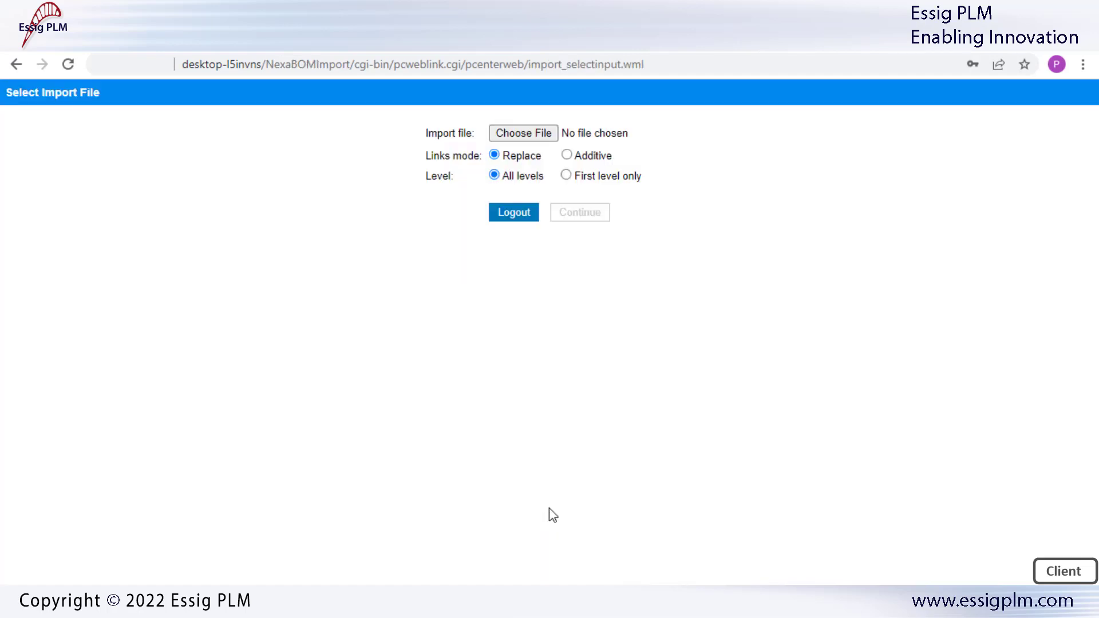